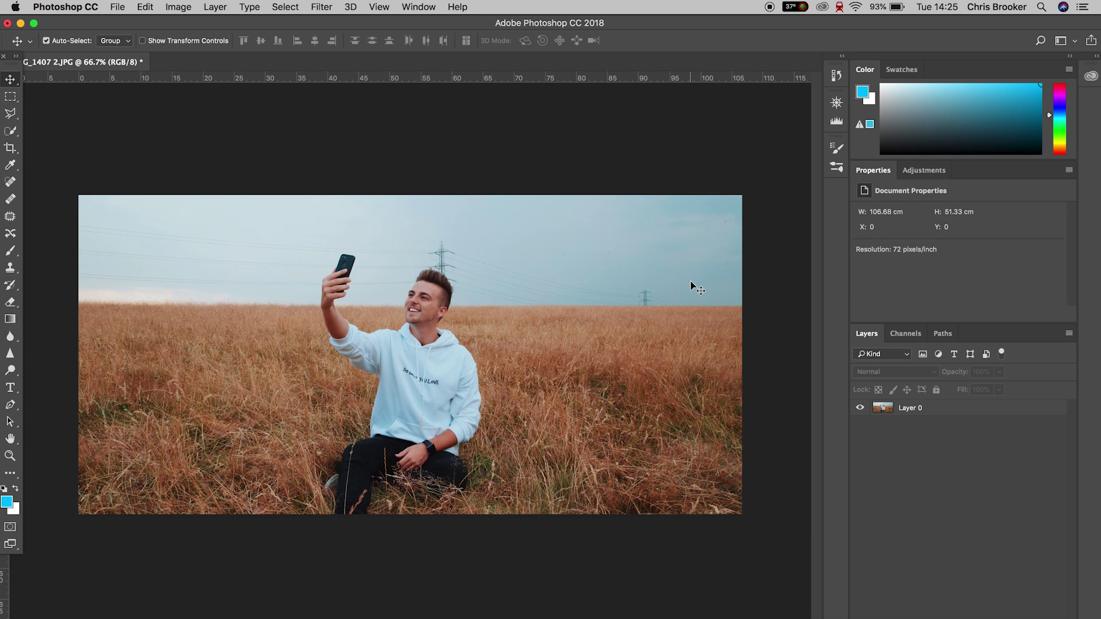
Select the wheat-field photo layer, Layer 0, in the Layers panel.
click(690, 285)
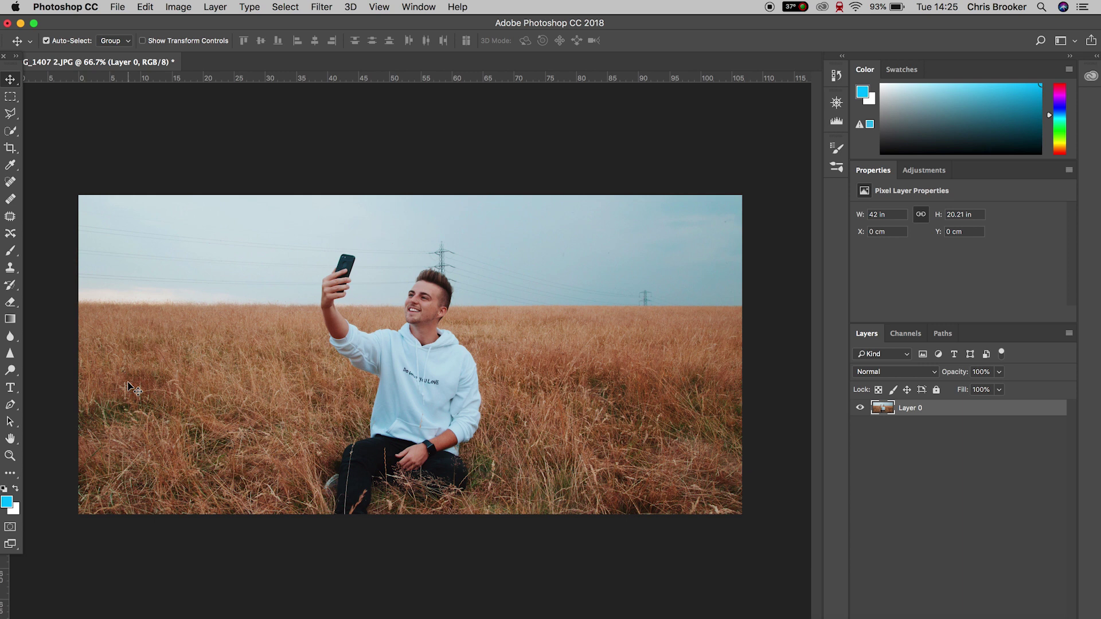
With the Polygonal Lasso, trace the man's left side from his feet to the raised phone.
click(11, 115)
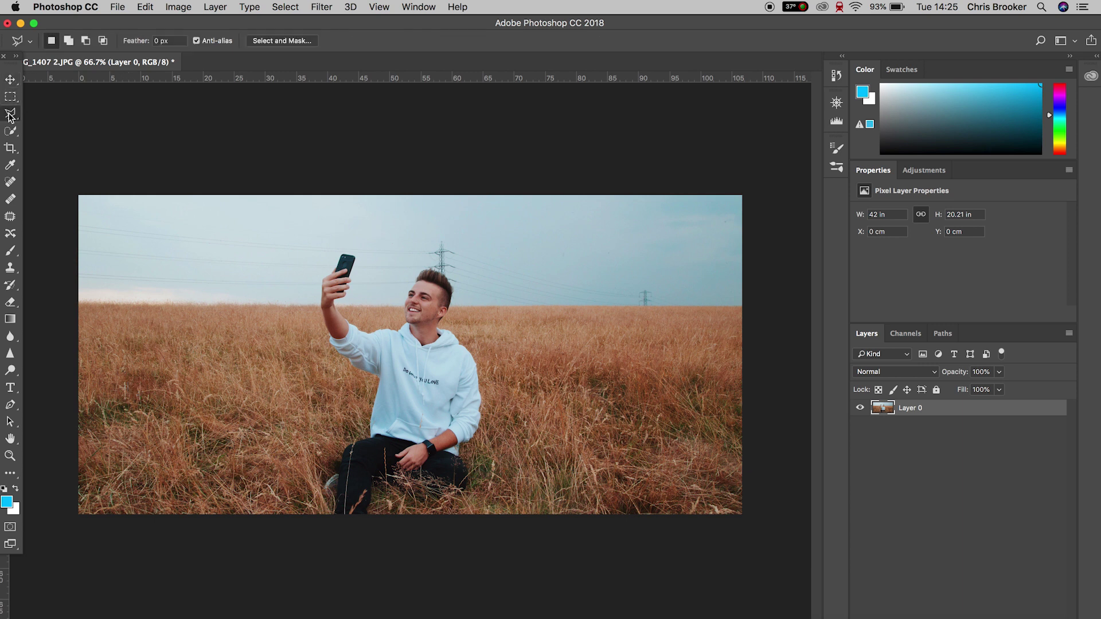
click(10, 117)
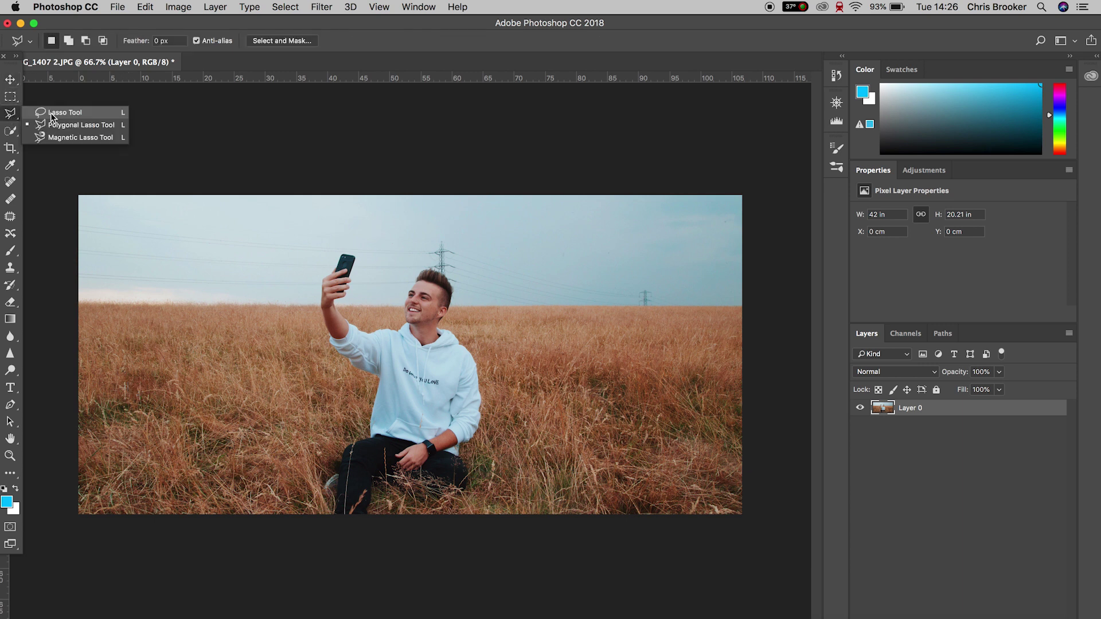
click(109, 126)
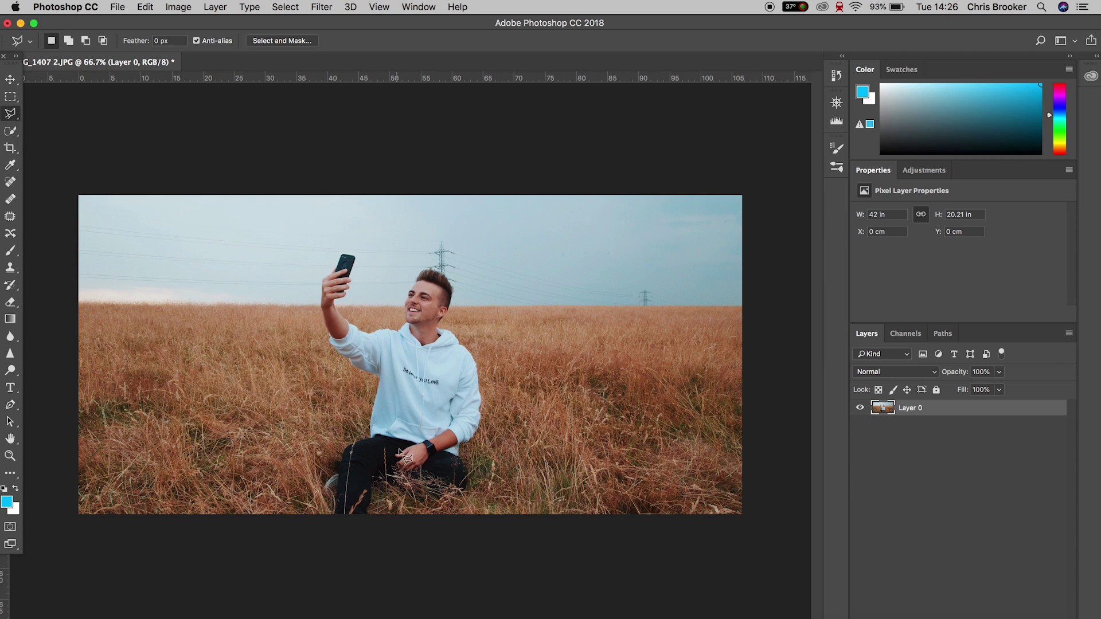
click(335, 519)
click(331, 493)
click(334, 474)
click(348, 456)
click(369, 401)
click(331, 330)
click(316, 285)
click(328, 263)
click(341, 249)
click(360, 253)
Finish the lasso down the hand, cheek, right shoulder and knee, closing the selection.
click(347, 290)
click(347, 317)
click(368, 326)
click(400, 320)
click(407, 285)
click(421, 270)
click(460, 339)
click(480, 401)
click(469, 494)
click(386, 476)
click(367, 522)
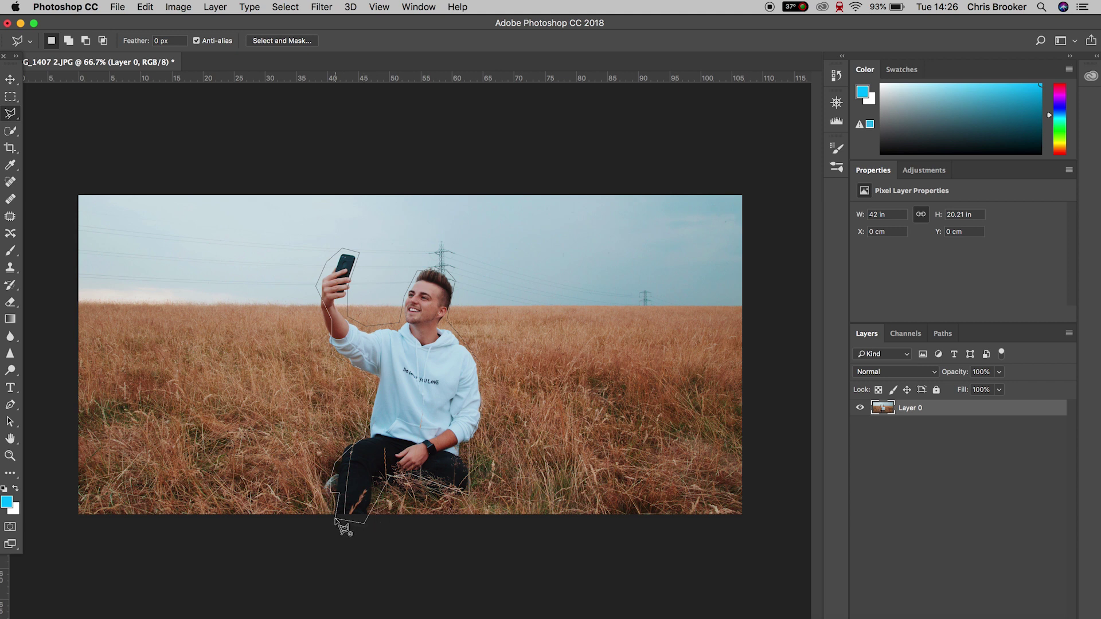
click(343, 521)
Copy and paste the man onto a new Layer 1, hiding Layer 0 to check the cut-out.
key(super+c)
key(super+v)
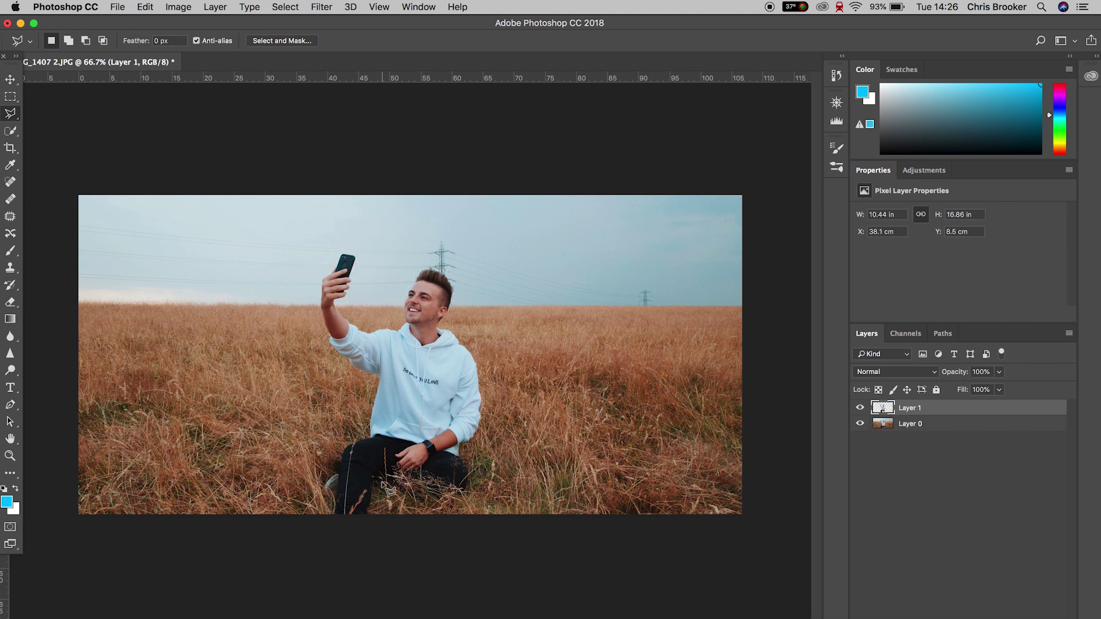
click(860, 425)
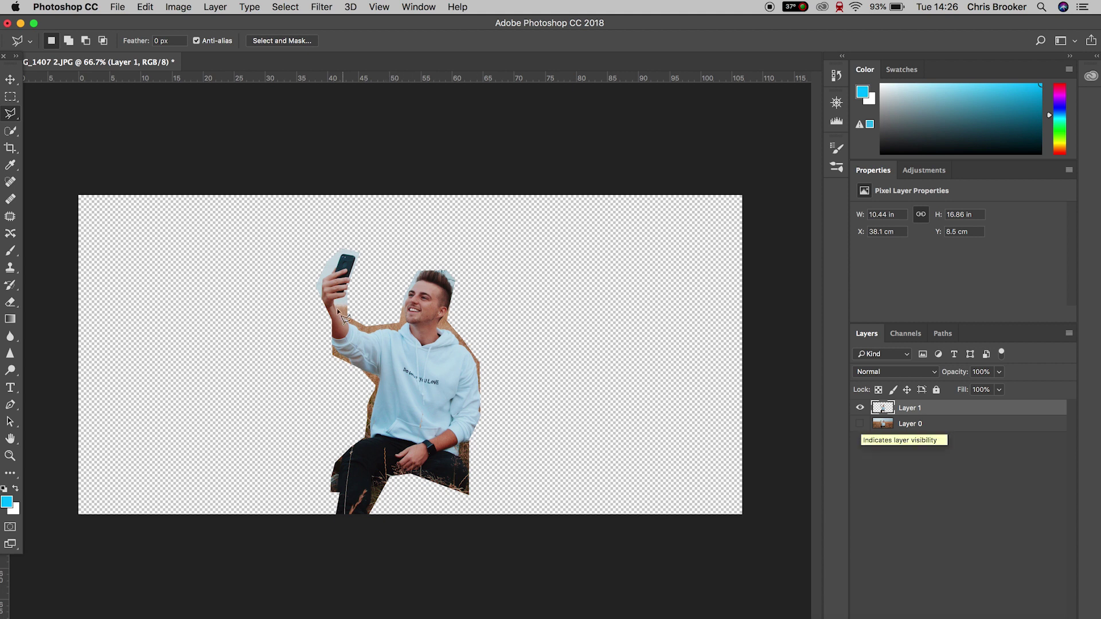
click(10, 79)
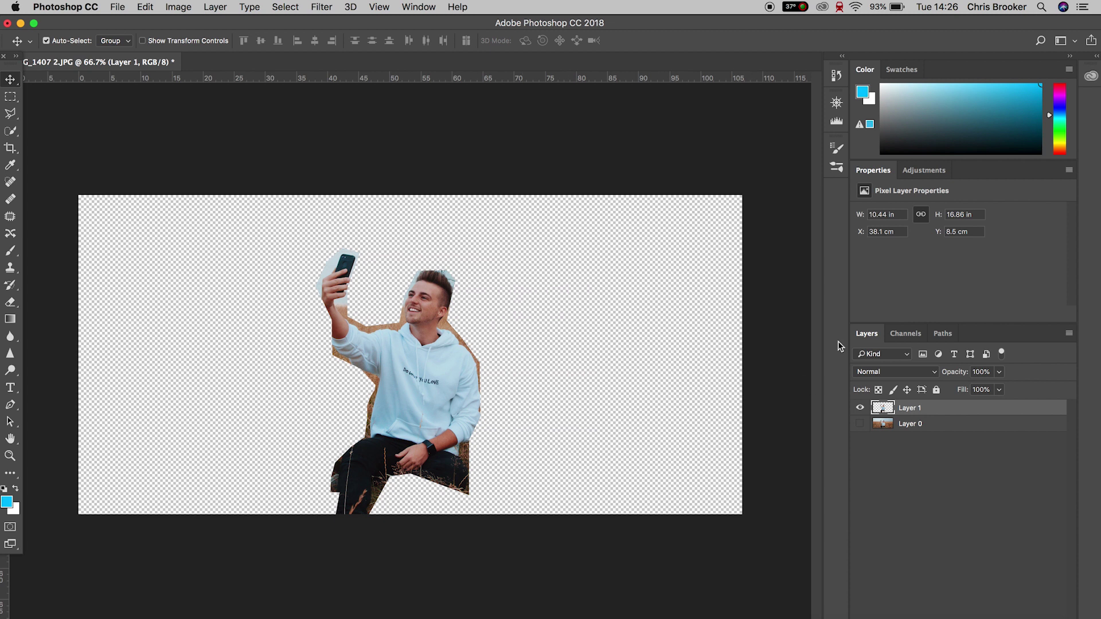
Show Layer 0 again and open Blending Options for the cut-out Layer 1.
click(860, 424)
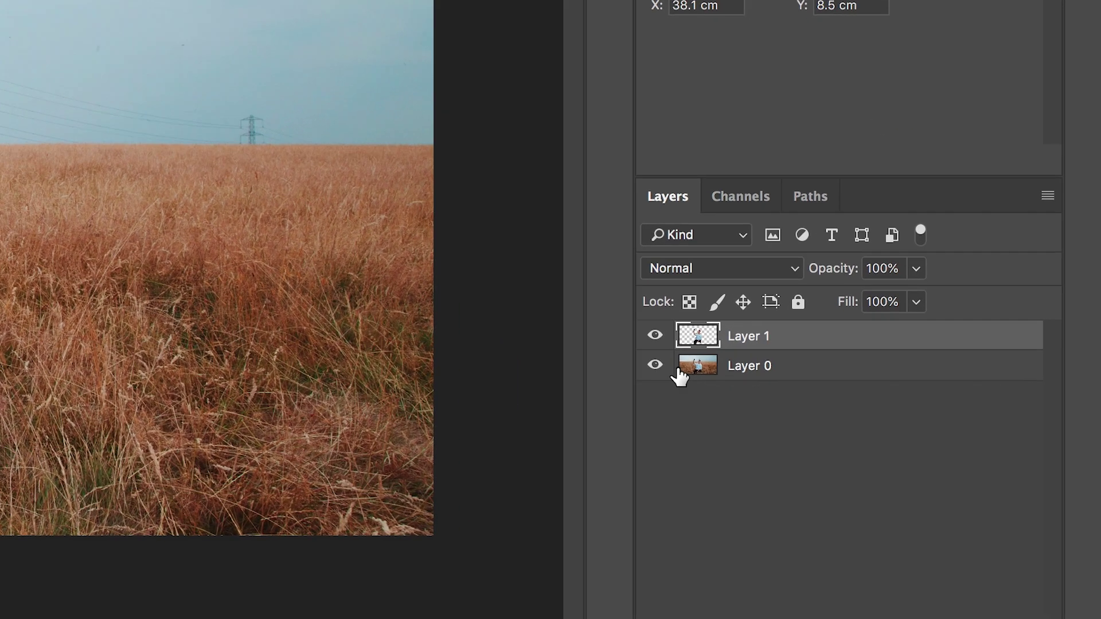
click(851, 414)
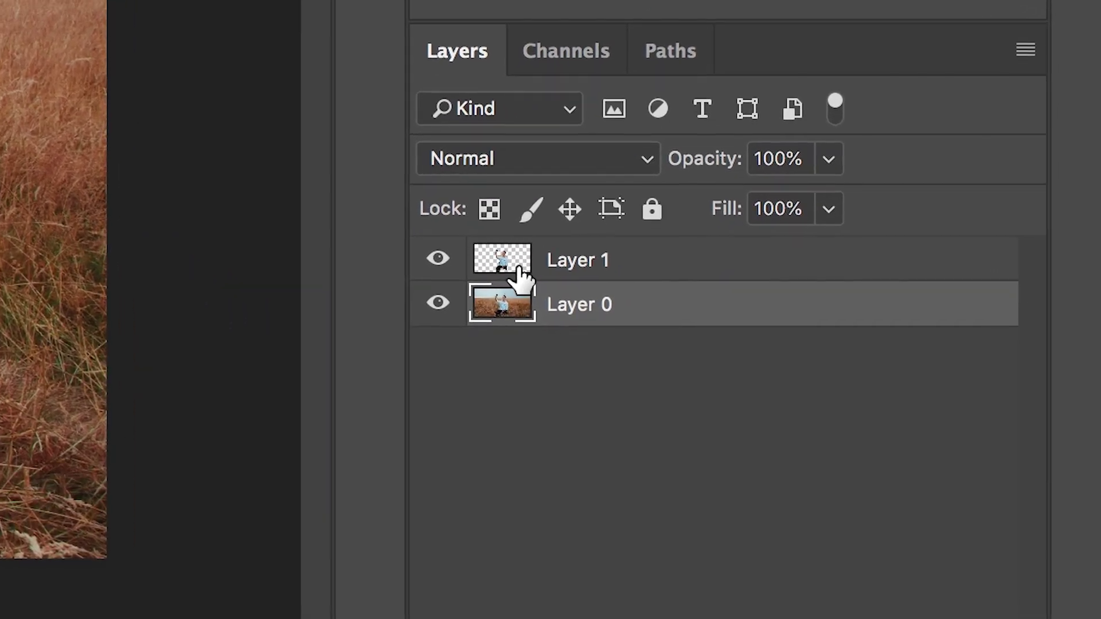
click(856, 394)
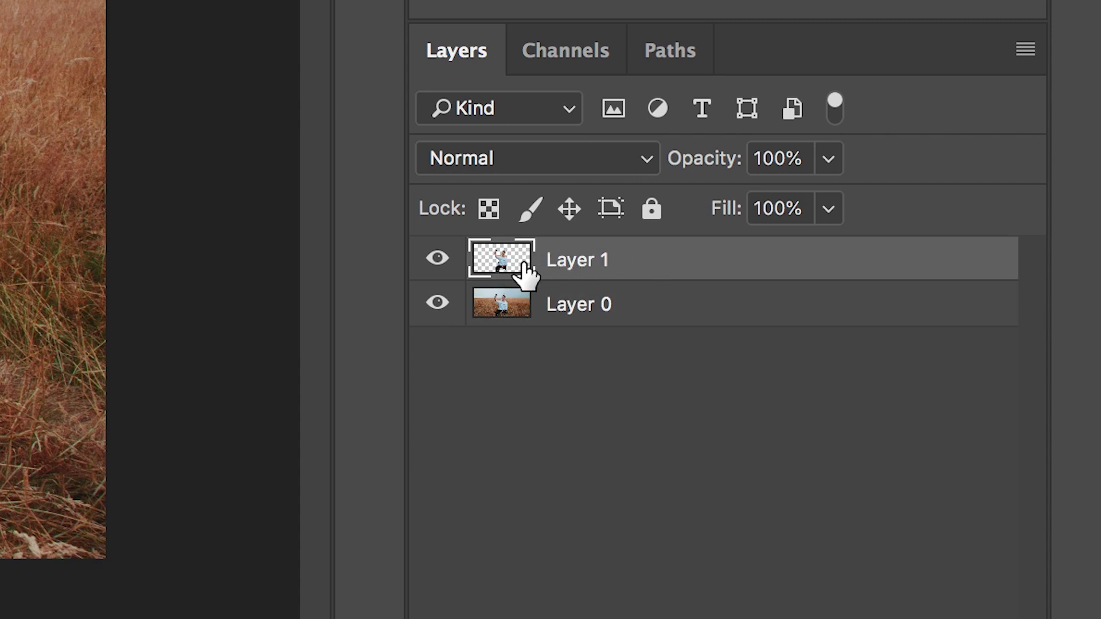
right_click(523, 265)
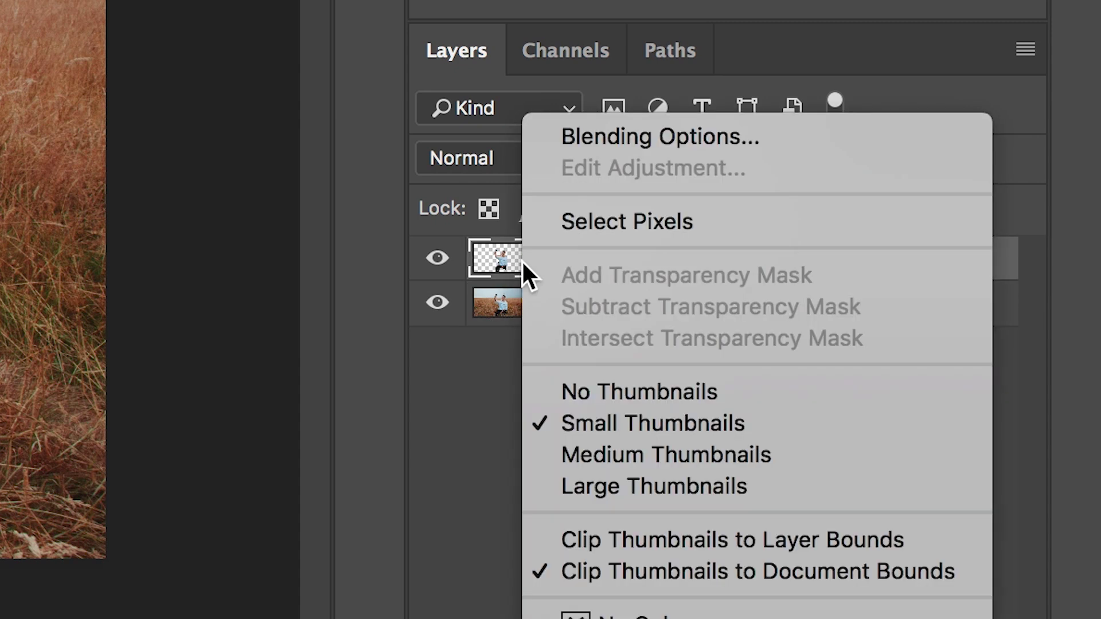
click(610, 132)
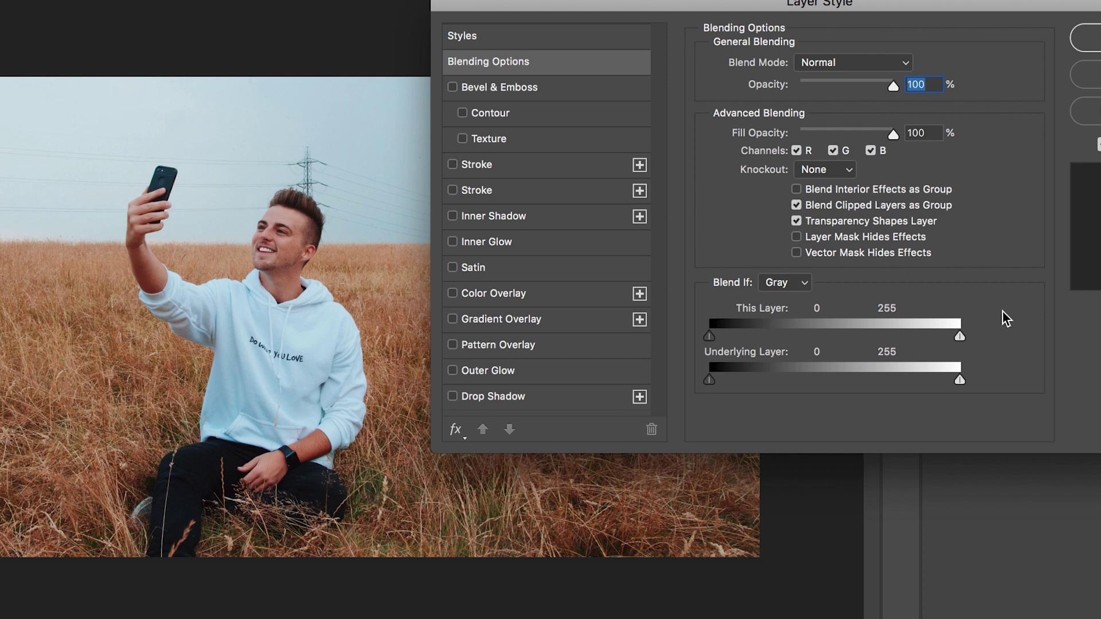
drag(634, 3, 708, 88)
Preview several preset styles on the man, then reset the layer to the None style.
click(573, 132)
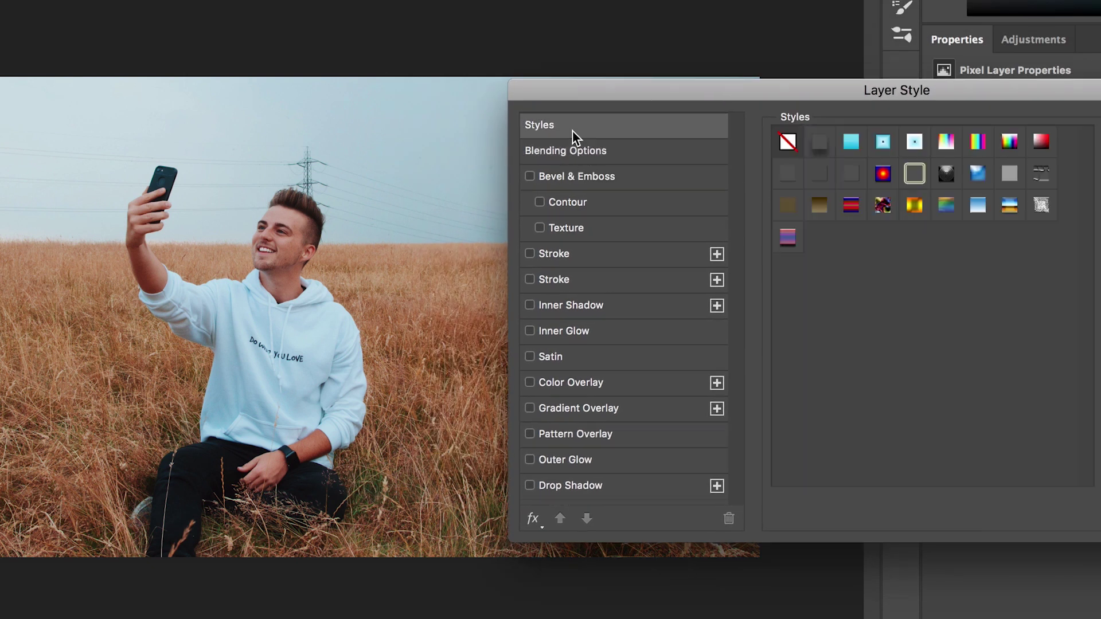
click(914, 142)
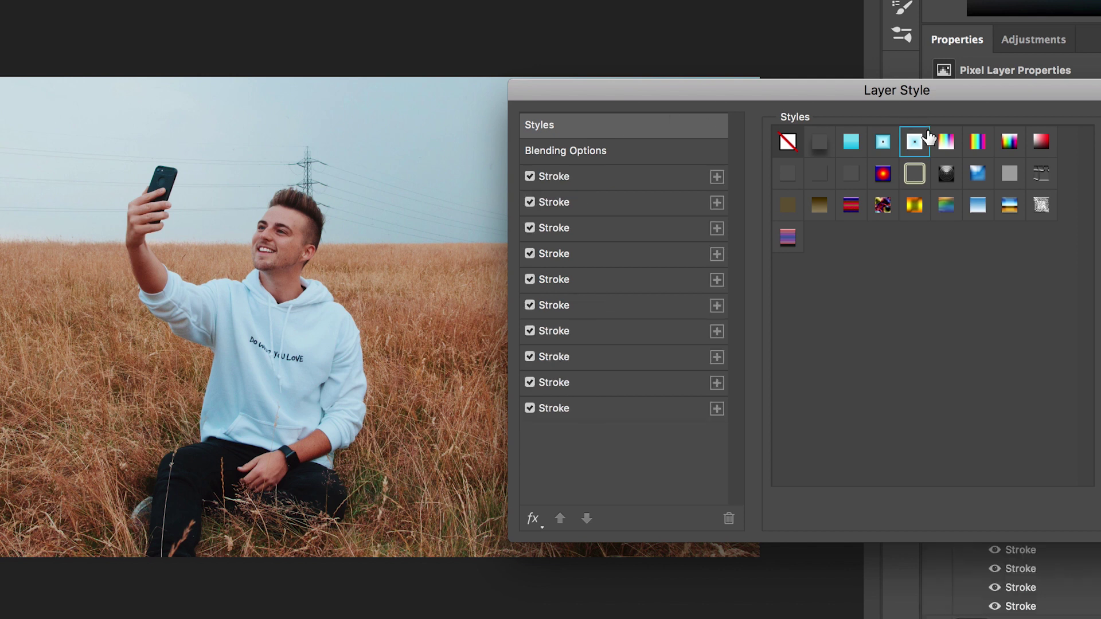
click(978, 142)
click(1007, 144)
click(1008, 184)
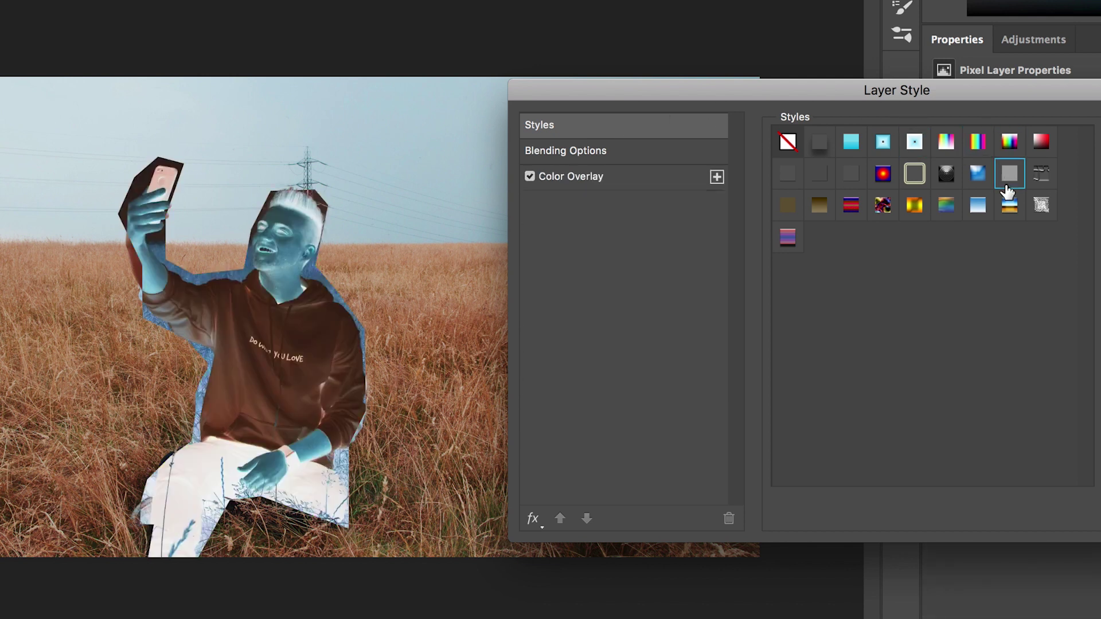
click(880, 182)
click(818, 204)
click(786, 238)
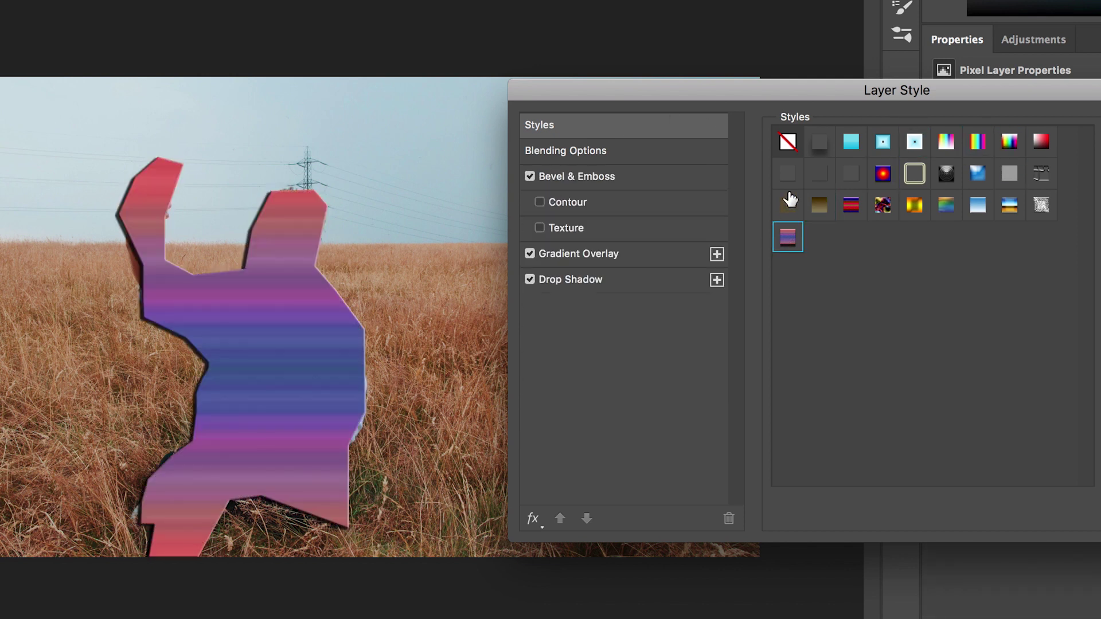
click(787, 204)
click(787, 174)
click(840, 186)
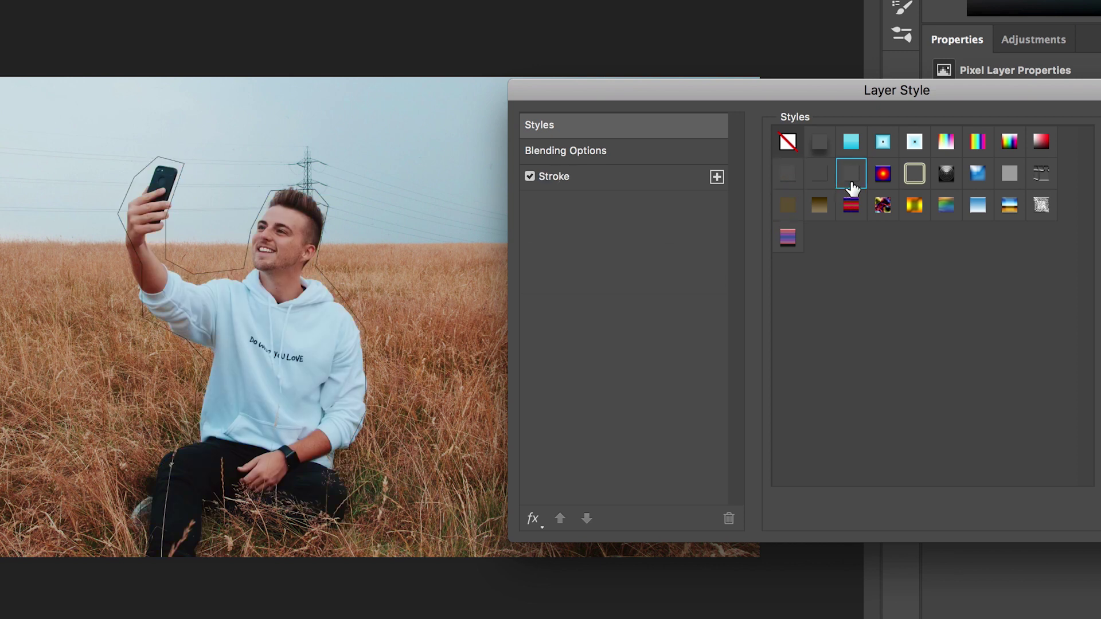
click(886, 183)
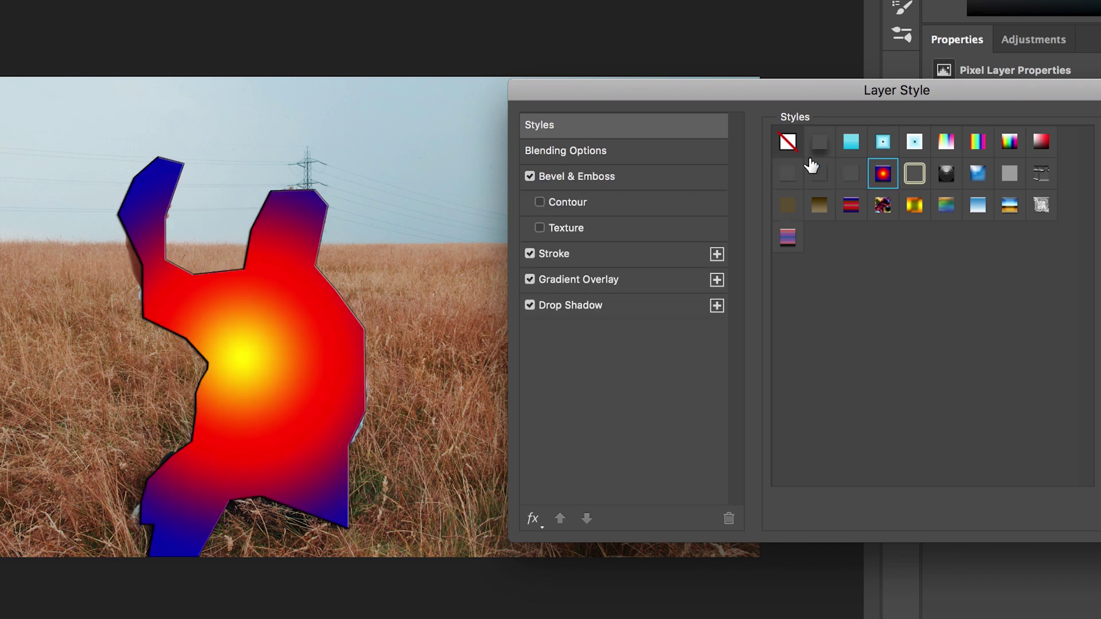
click(788, 144)
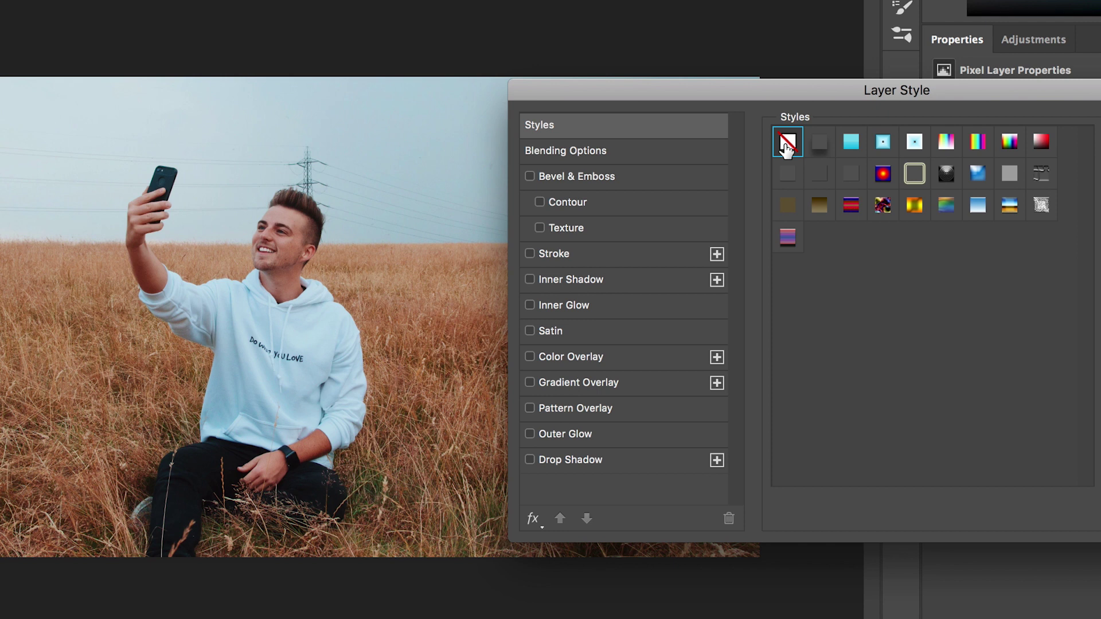
Try Multiply and Screen blend modes on Layer 1, then return it to Normal.
click(570, 158)
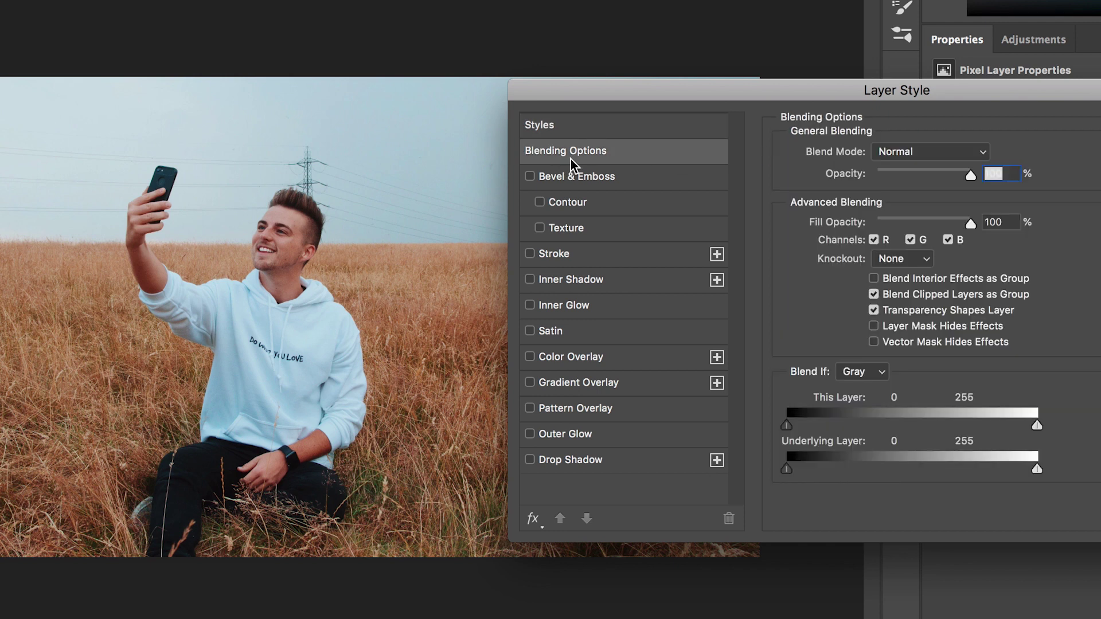
click(961, 153)
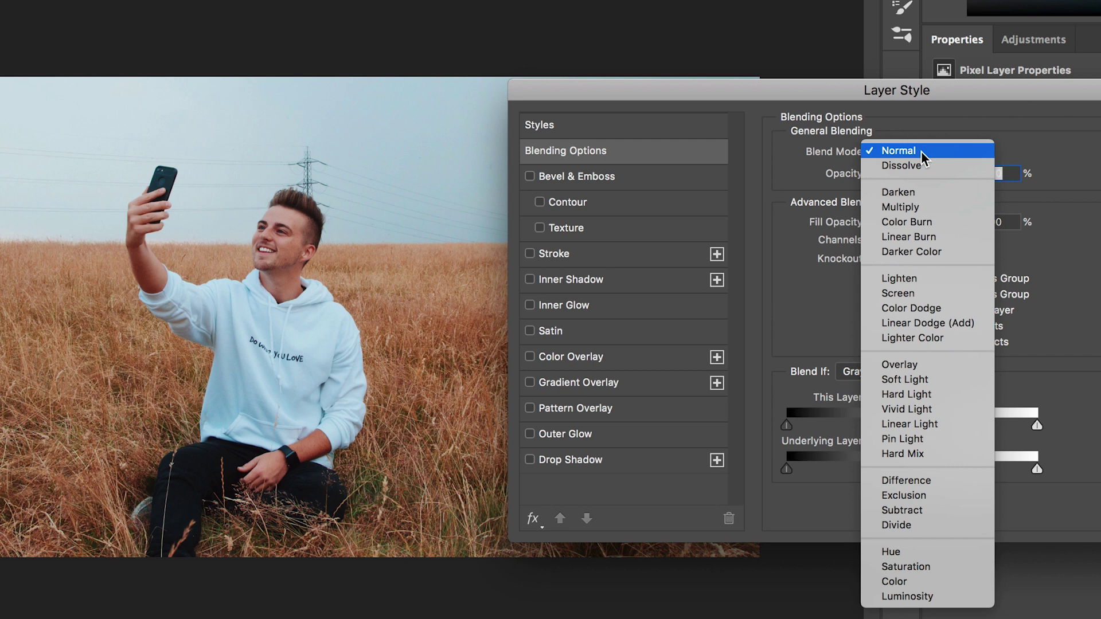
click(910, 208)
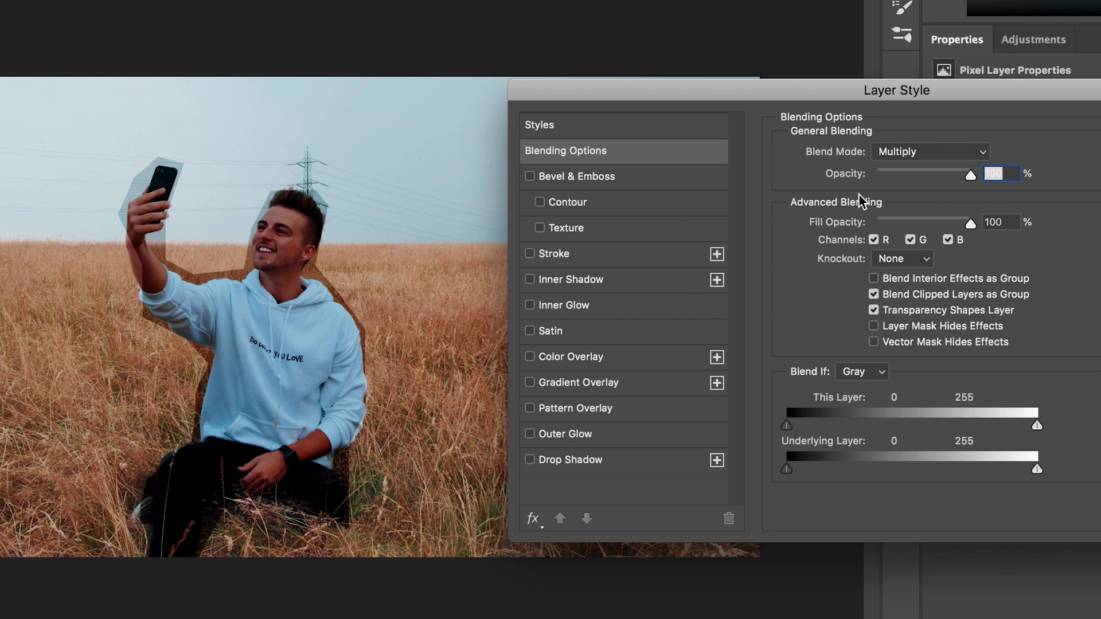
click(934, 152)
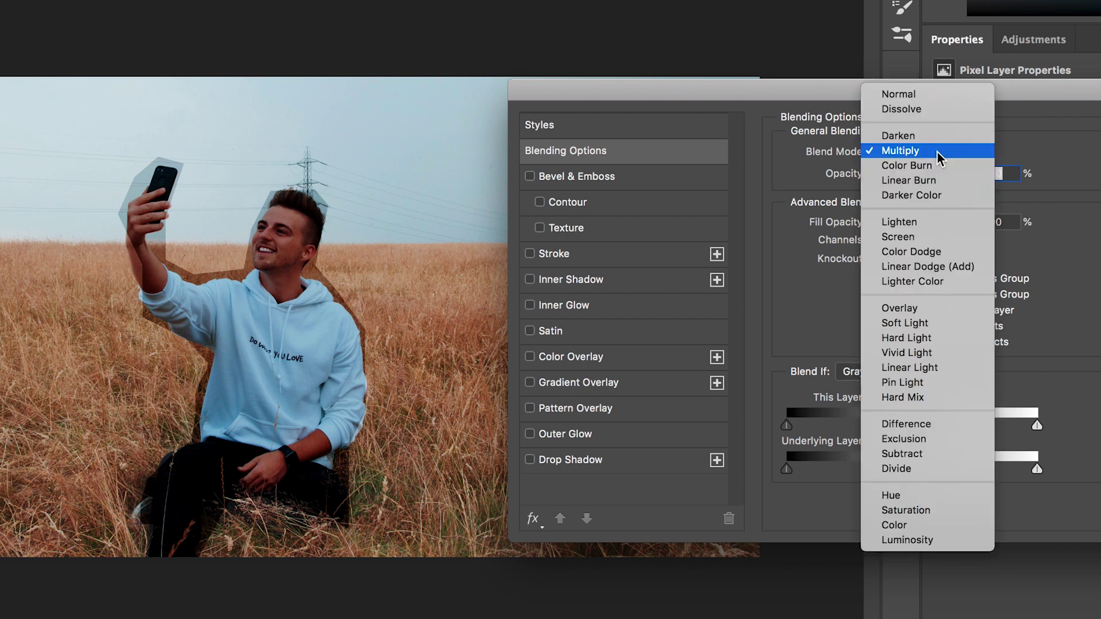
click(934, 237)
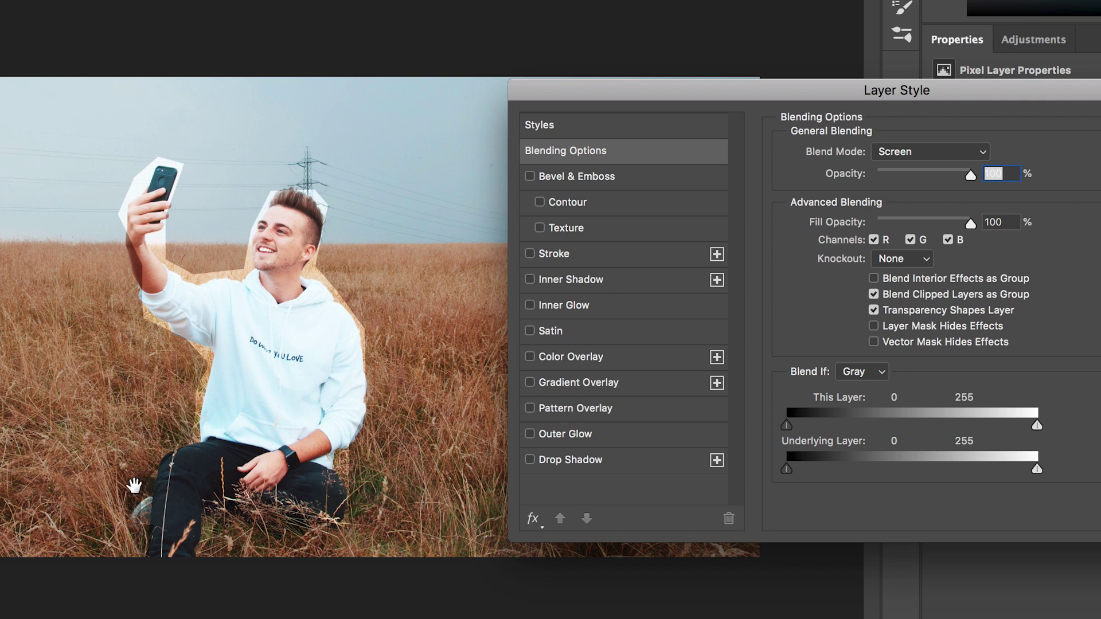
click(932, 156)
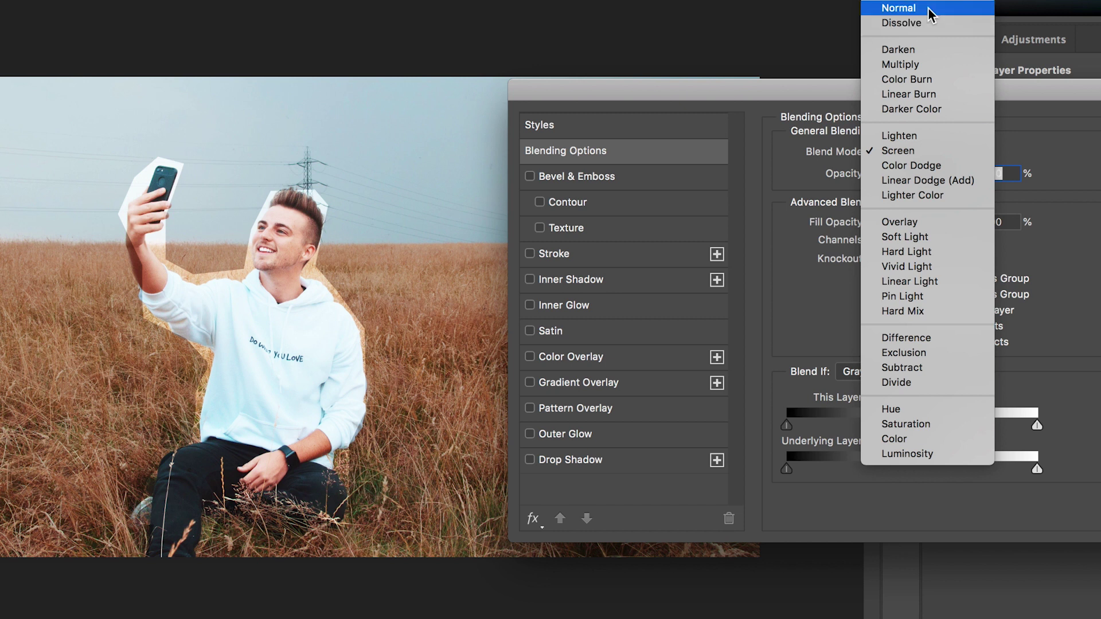
click(927, 8)
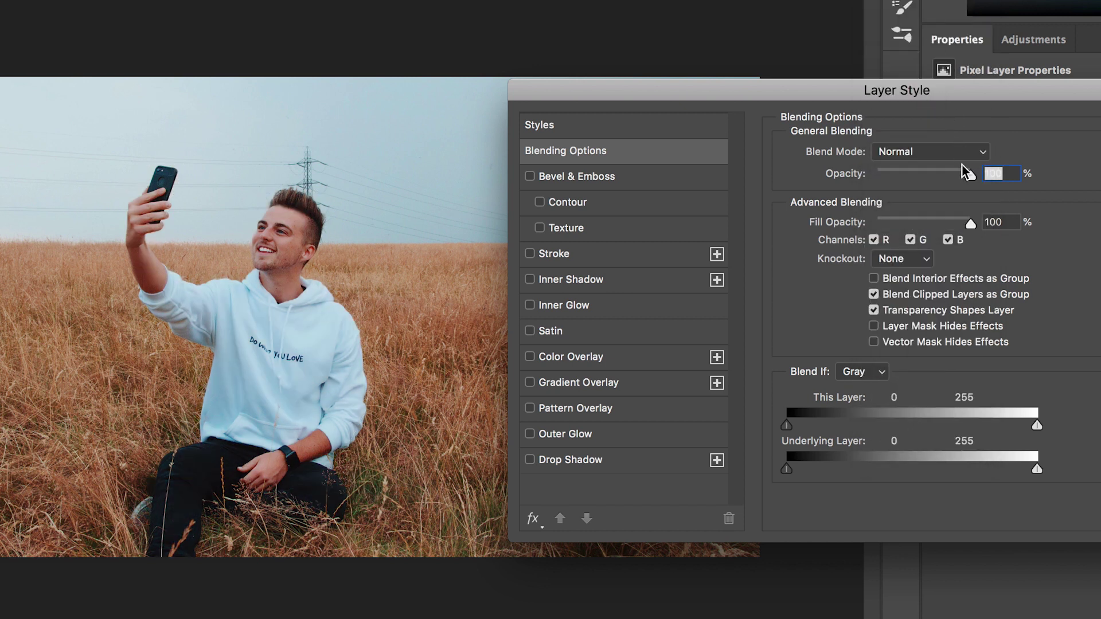
Preview Opacity and Fill Opacity changes, keeping both at 100%, and enable Bevel & Emboss.
mouse_move(969, 175)
mouse_down()
mouse_move(887, 178)
mouse_move(979, 173)
mouse_up()
drag(969, 225, 1043, 242)
click(596, 178)
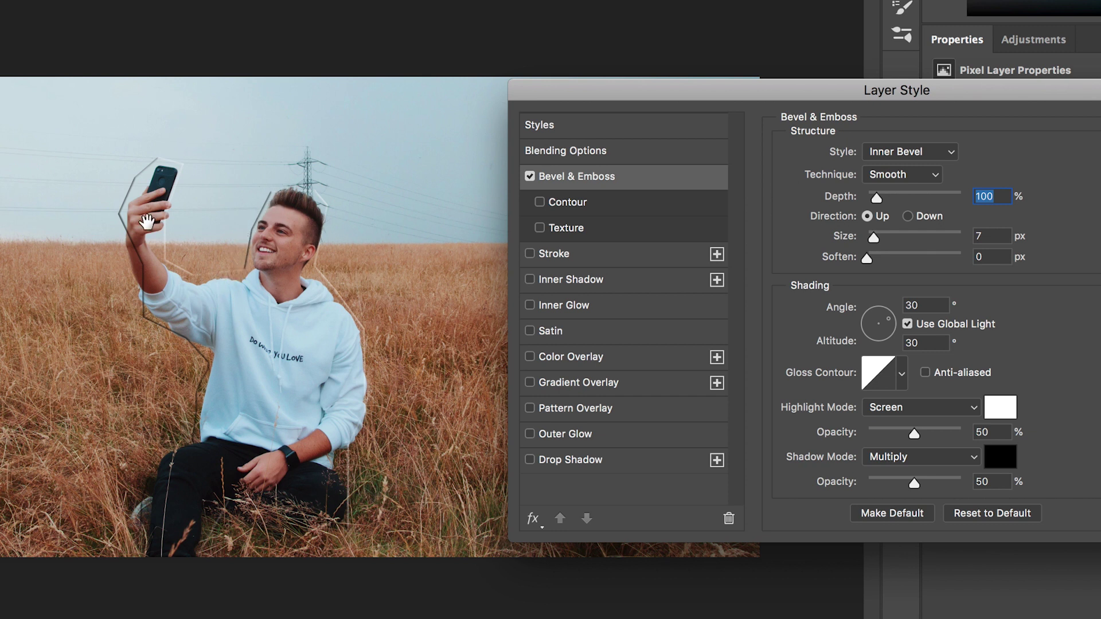
Set the bevel to 688% depth, 49 px size and 0 soften, then disable Bevel & Emboss.
drag(911, 200, 933, 194)
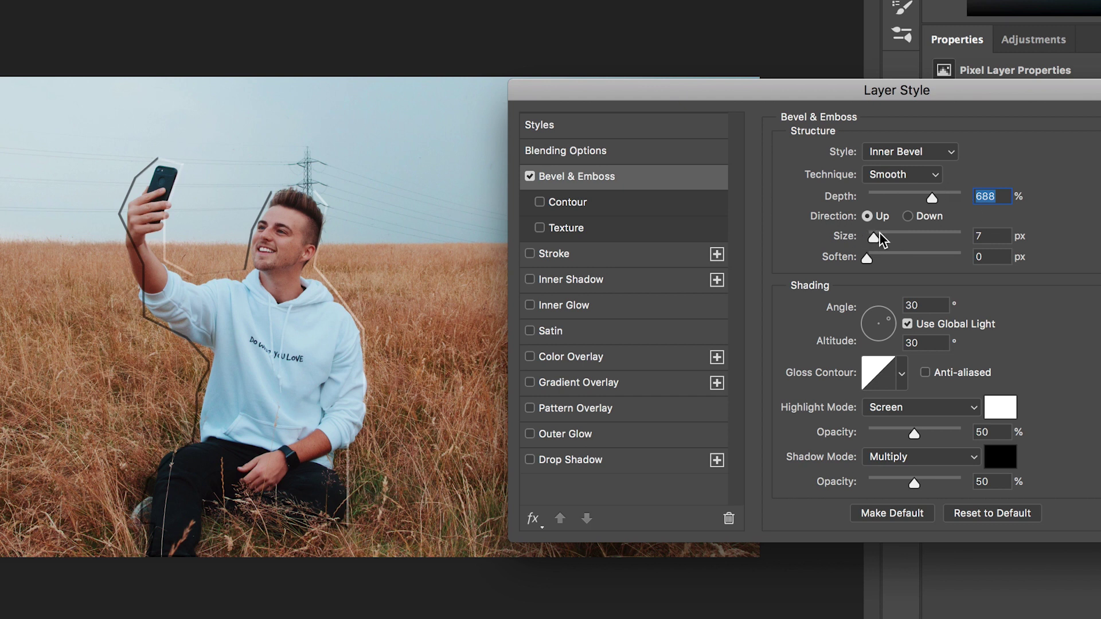
mouse_move(875, 237)
mouse_down()
mouse_move(923, 239)
mouse_move(885, 243)
mouse_up()
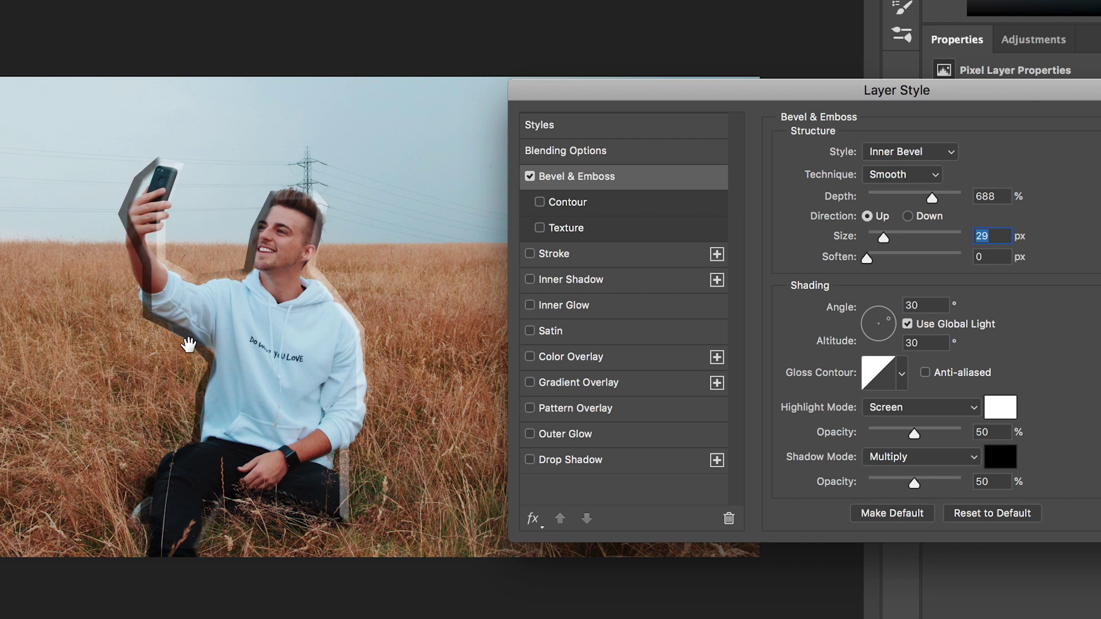
drag(922, 236, 965, 258)
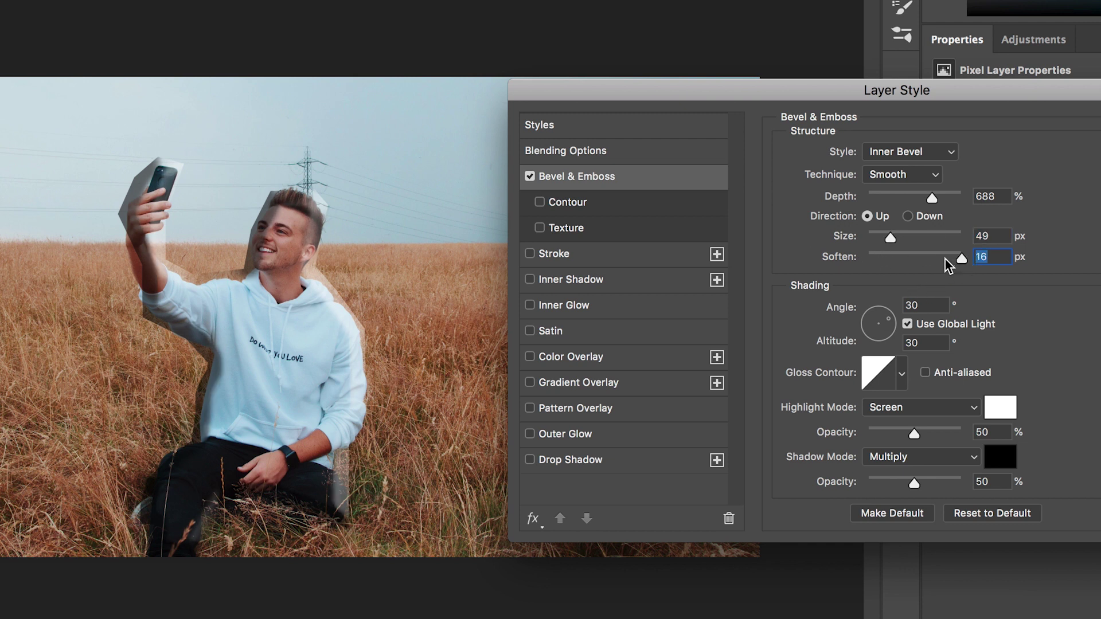
drag(945, 259, 865, 258)
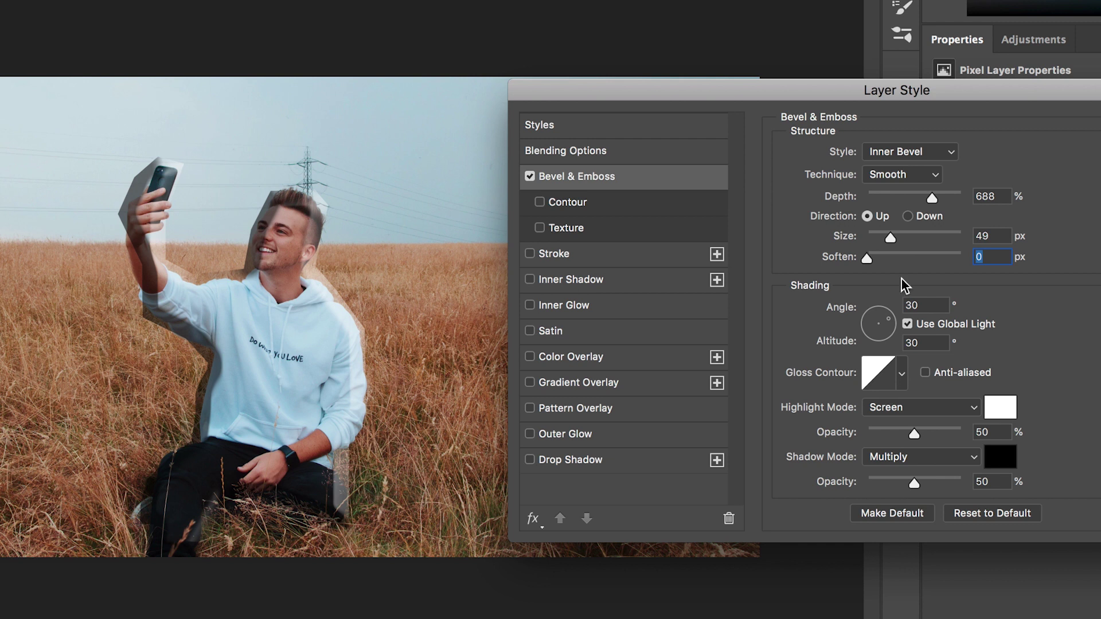
click(529, 176)
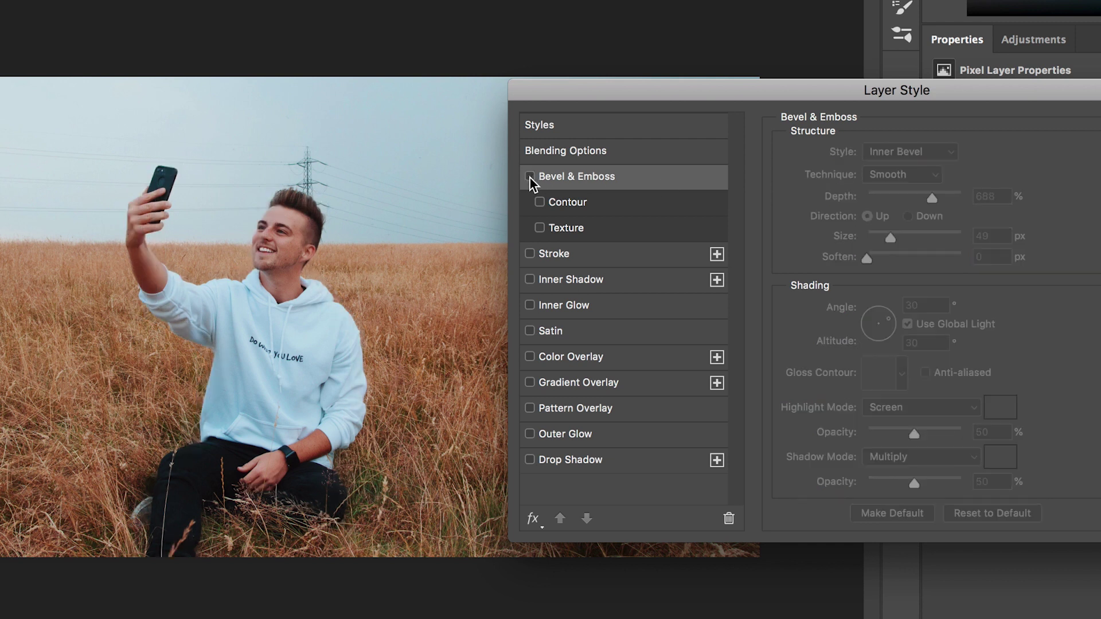
Enable Stroke on the cut-out and set its size to 21 px.
click(530, 253)
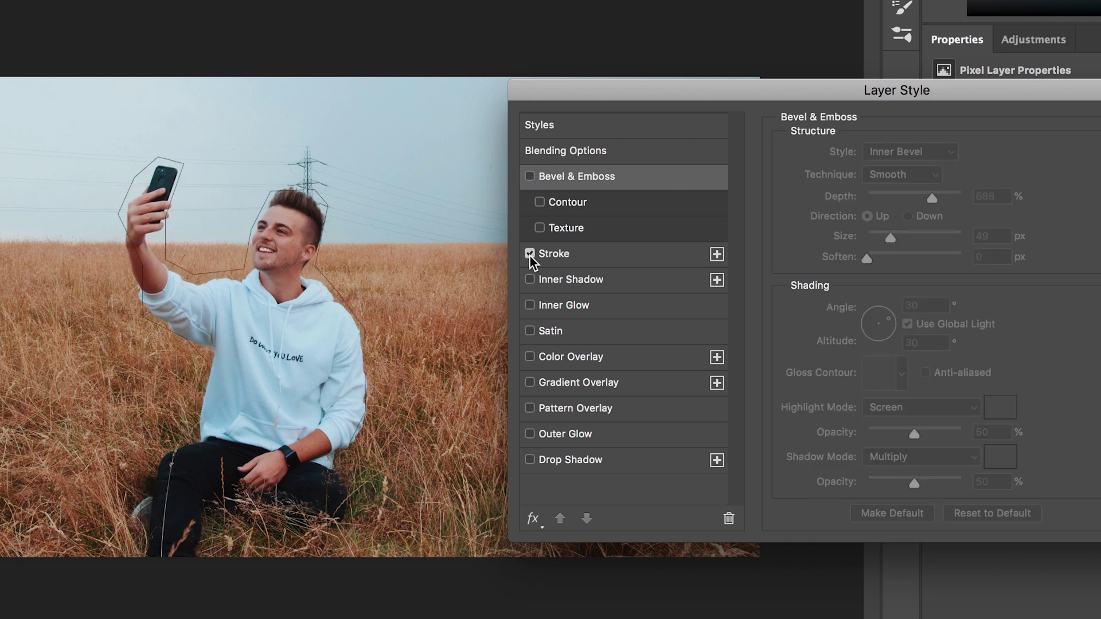
click(586, 255)
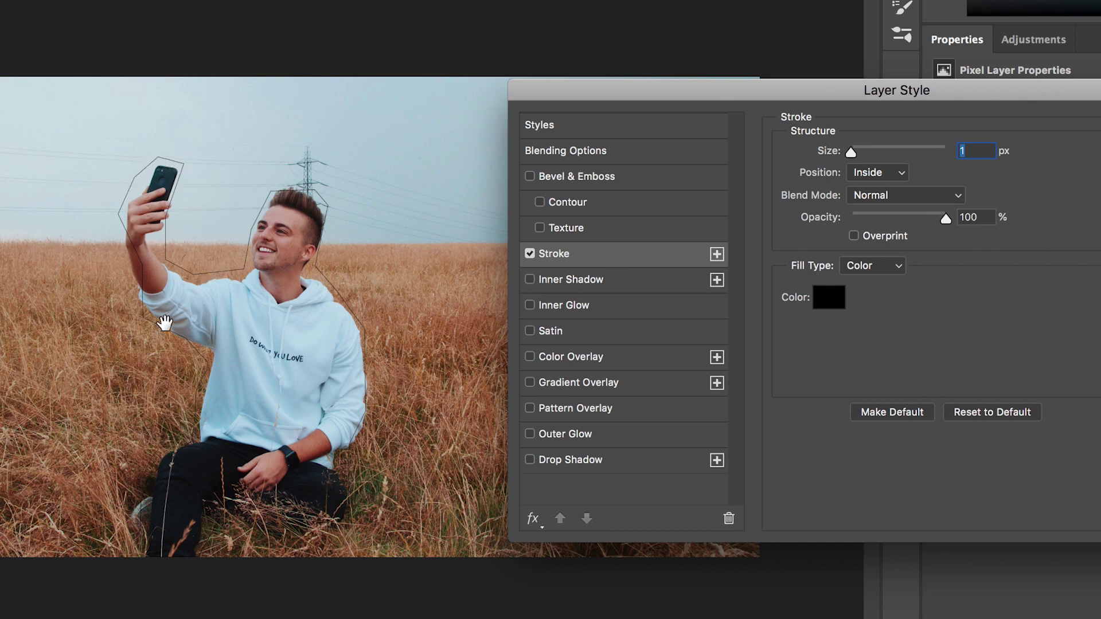
drag(851, 151, 874, 151)
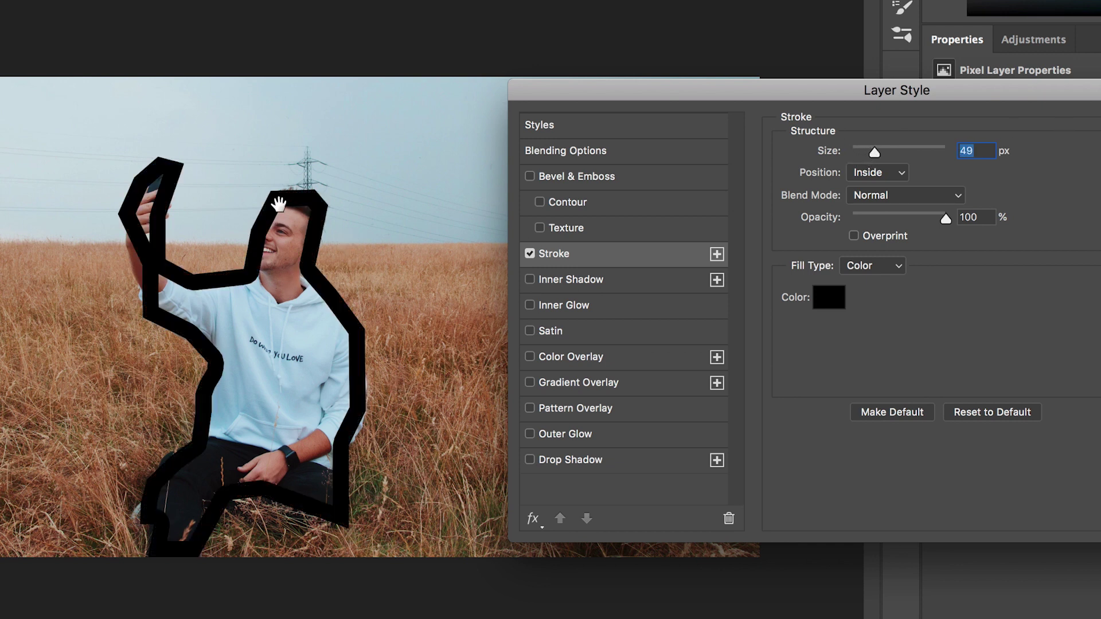
click(865, 152)
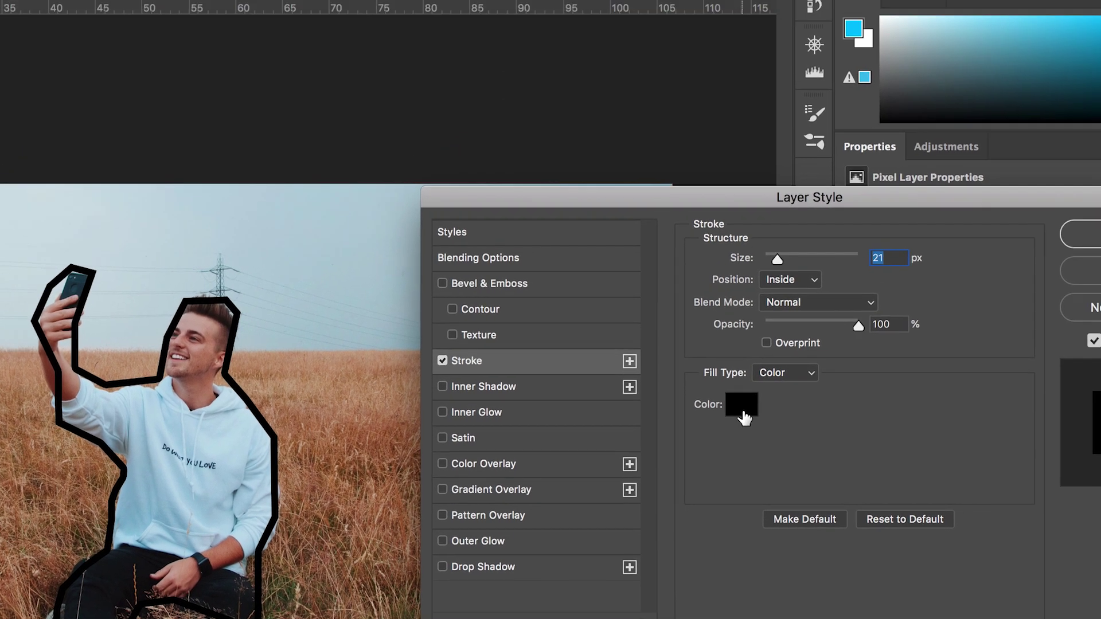
Change the stroke colour to yellow-green #deff00 in the Color Picker.
click(743, 412)
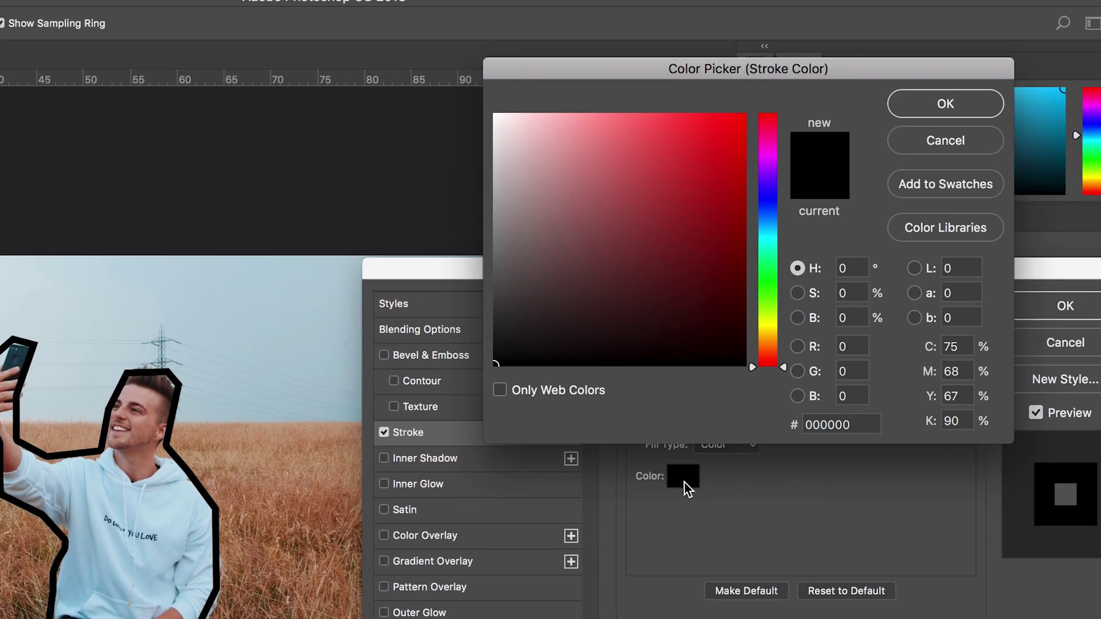
drag(601, 136, 885, 1)
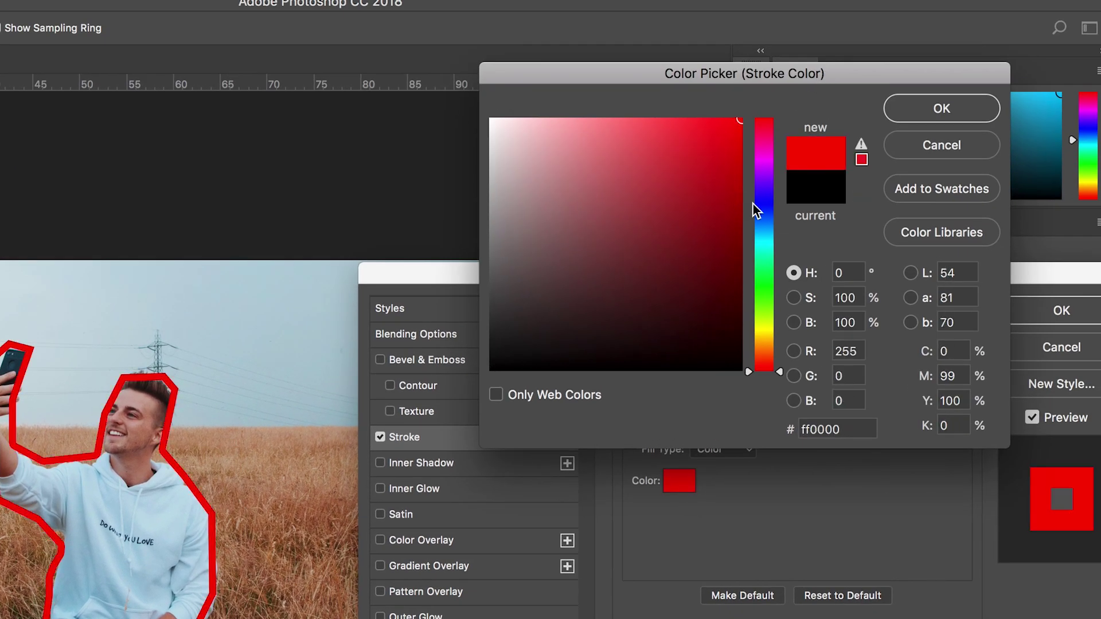
click(762, 243)
drag(768, 73, 775, 43)
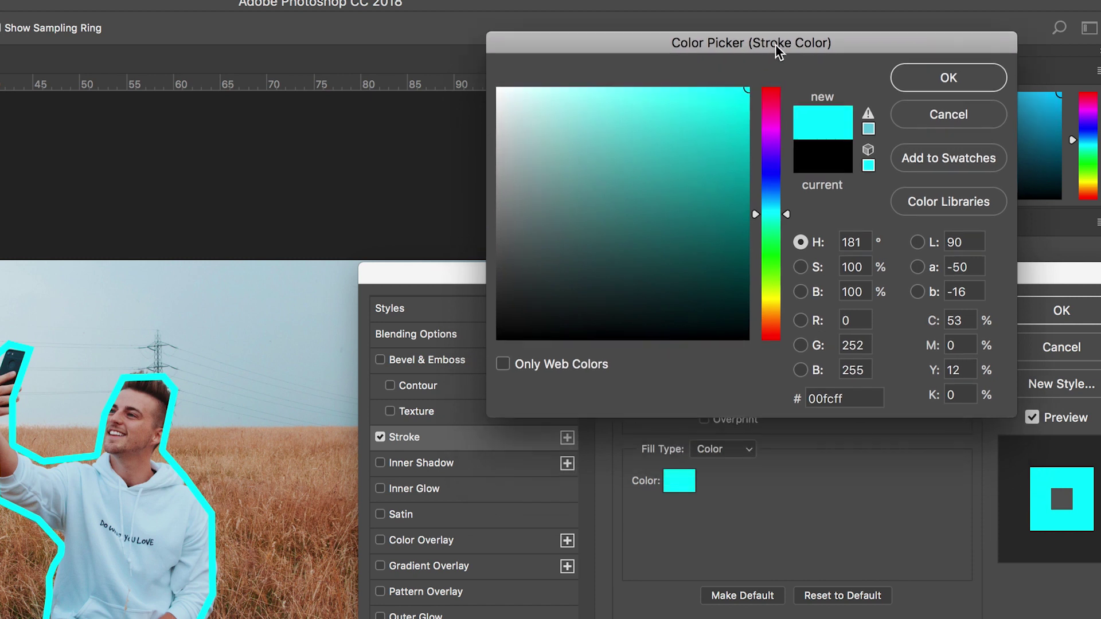
click(763, 273)
click(763, 290)
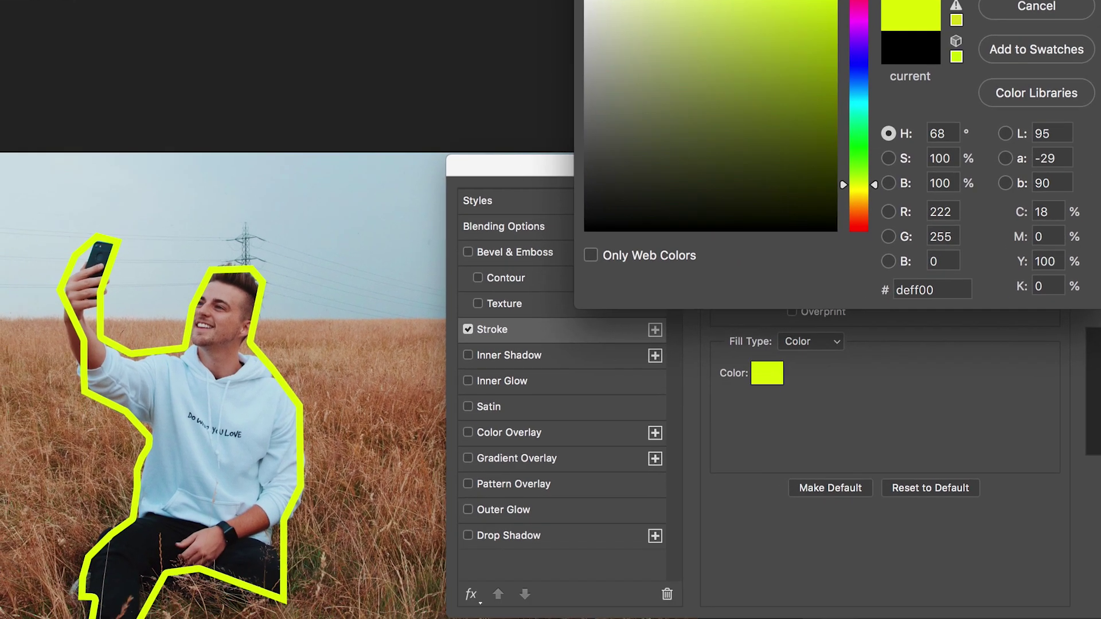
key(Return)
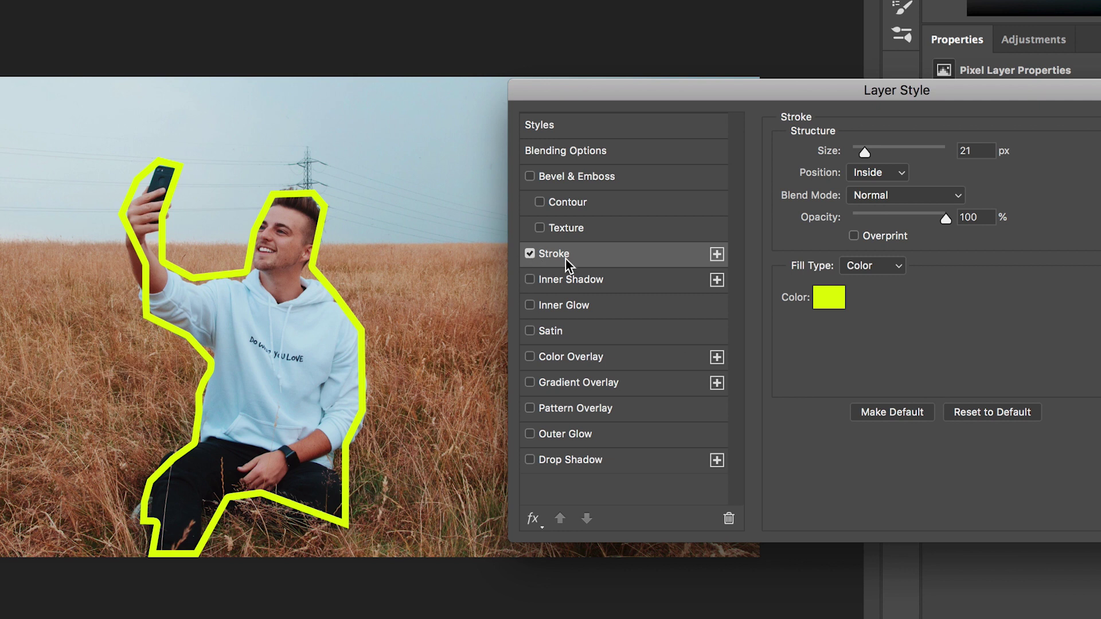
Swap Stroke for Inner Shadow, trying 79% opacity with a Dissolve blend.
click(529, 253)
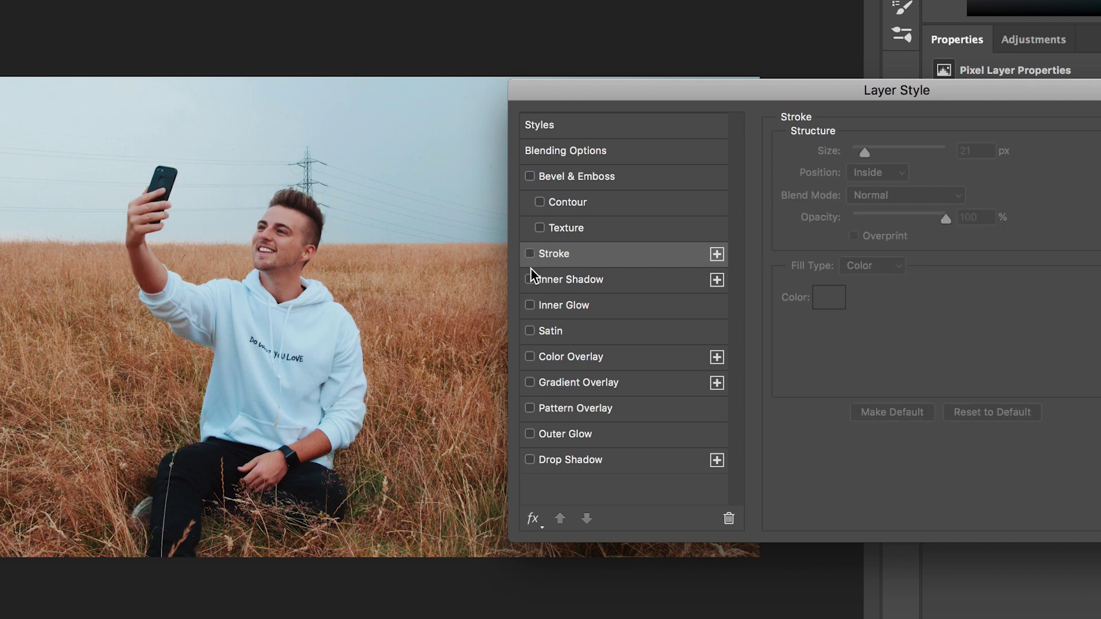
click(529, 279)
click(604, 283)
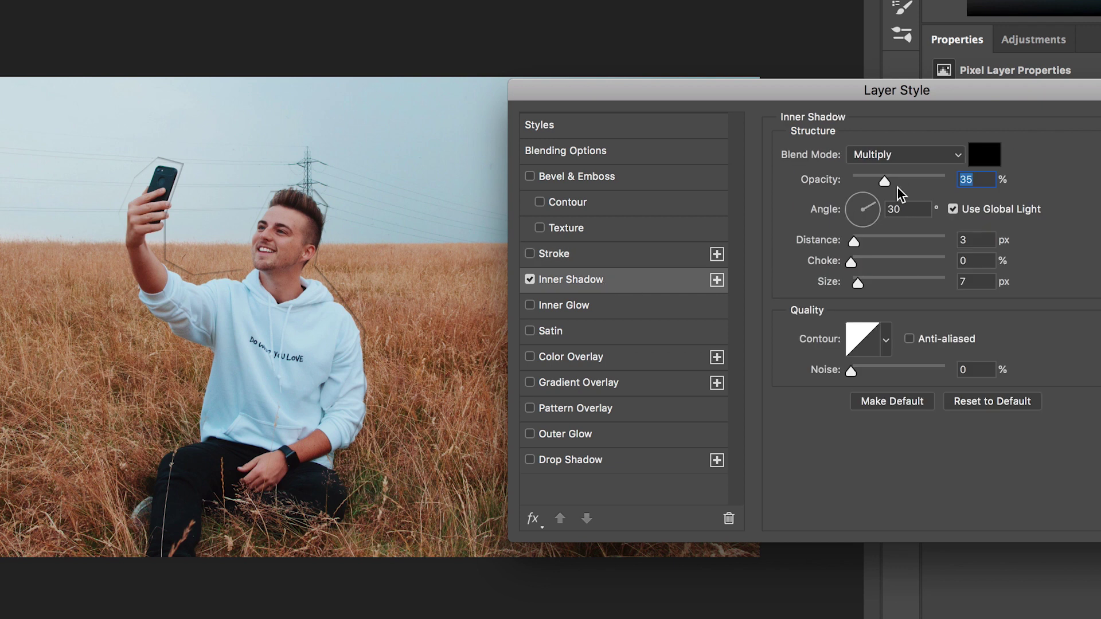
drag(897, 184, 927, 177)
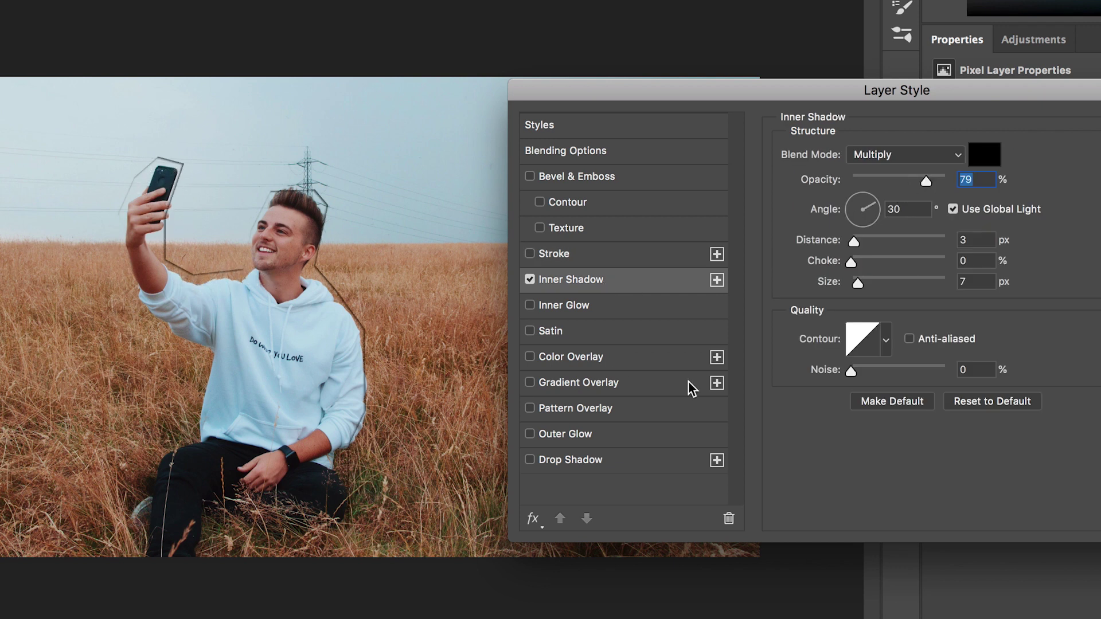
click(924, 154)
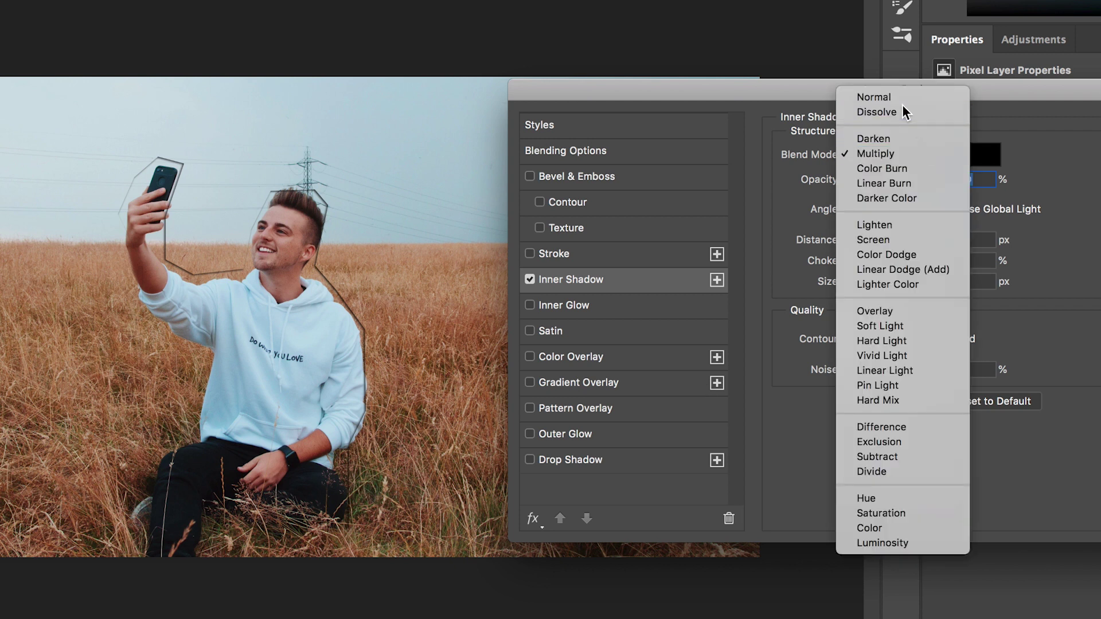
click(907, 111)
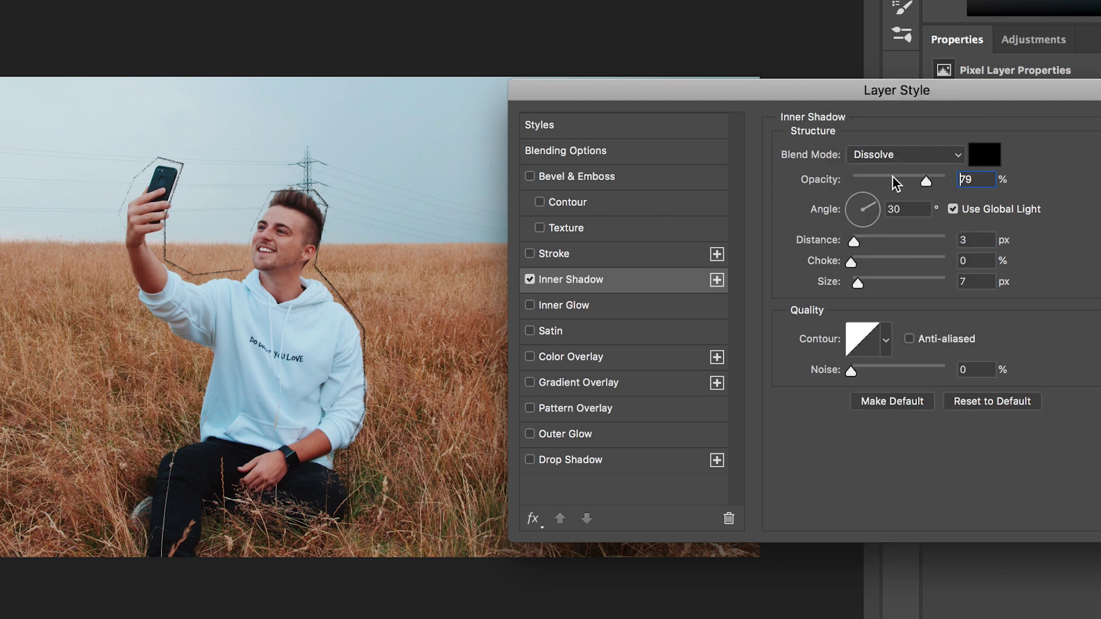
Set the inner shadow to 56% opacity, 191 px distance, added choke, Normal blend, then disable it.
drag(892, 177, 904, 180)
drag(862, 239, 930, 239)
drag(851, 262, 890, 282)
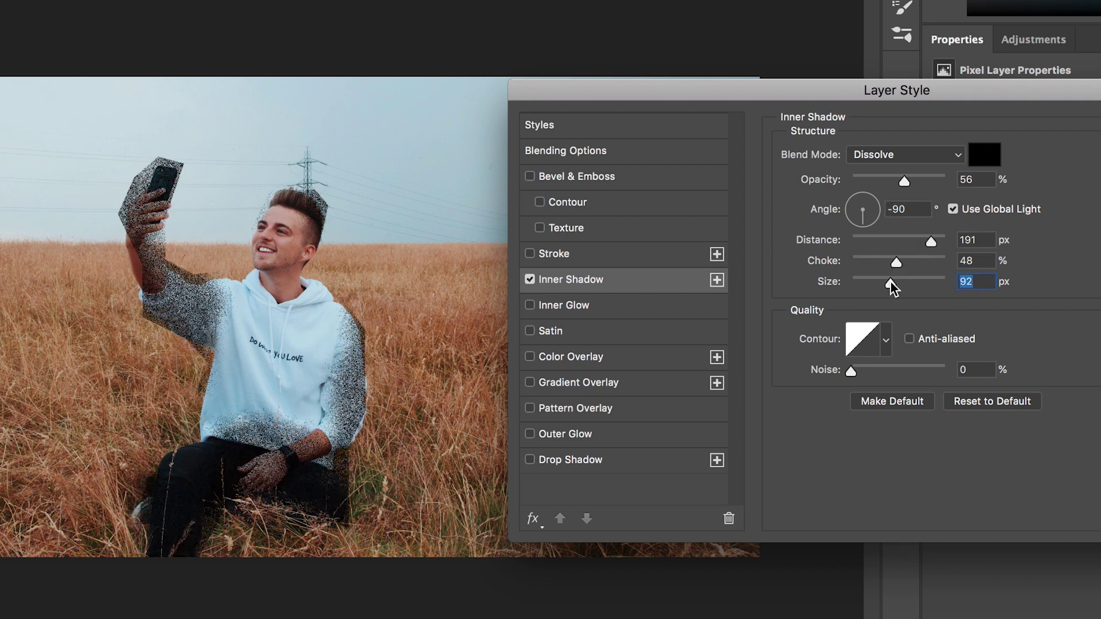
click(896, 154)
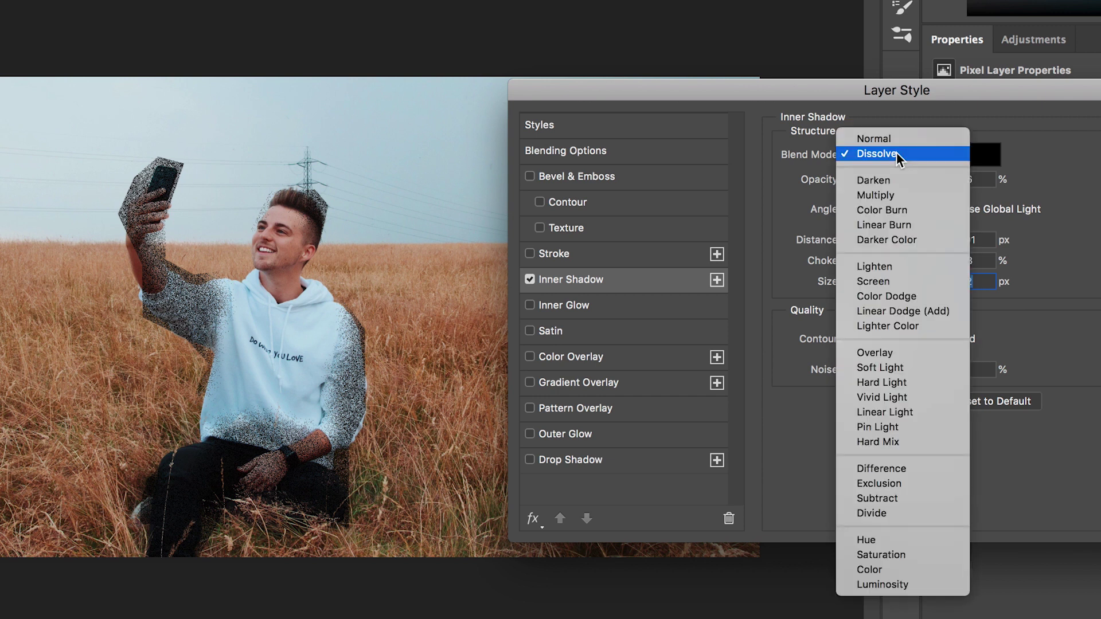
click(883, 145)
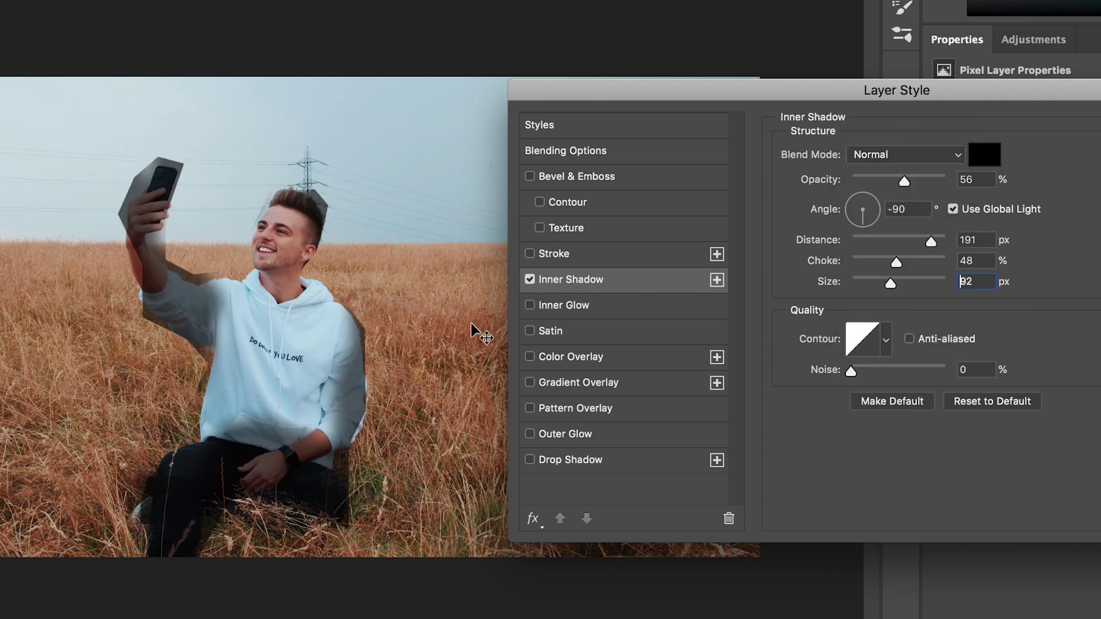
click(530, 279)
Try Inner Glow at 64% opacity, Normal blend and a stronger choke, then disable it.
click(531, 304)
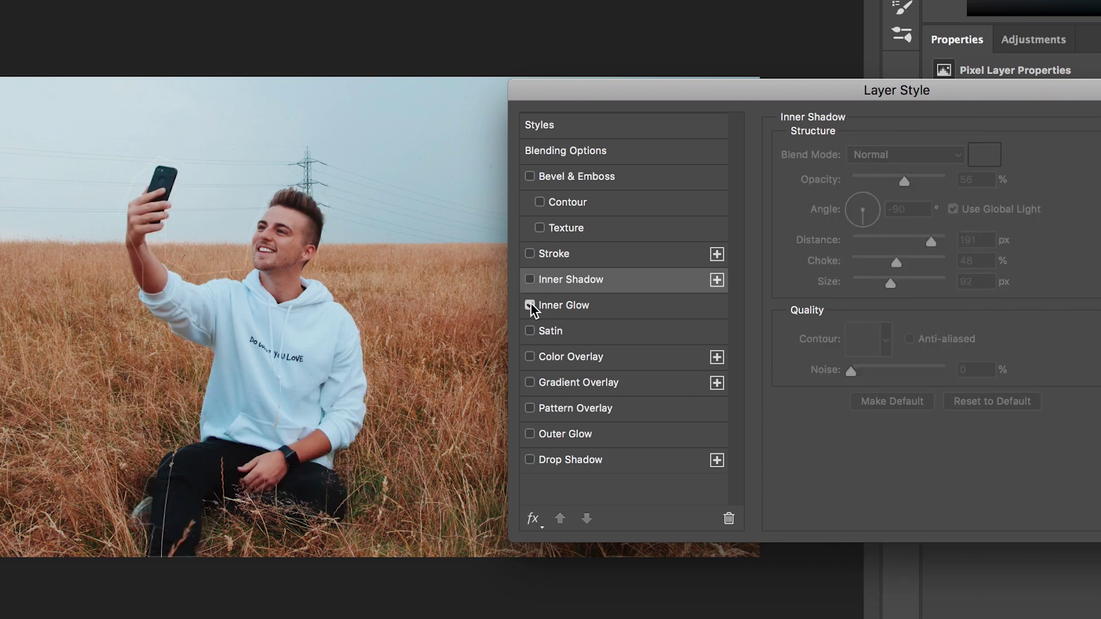
click(566, 305)
drag(903, 175, 855, 196)
click(903, 152)
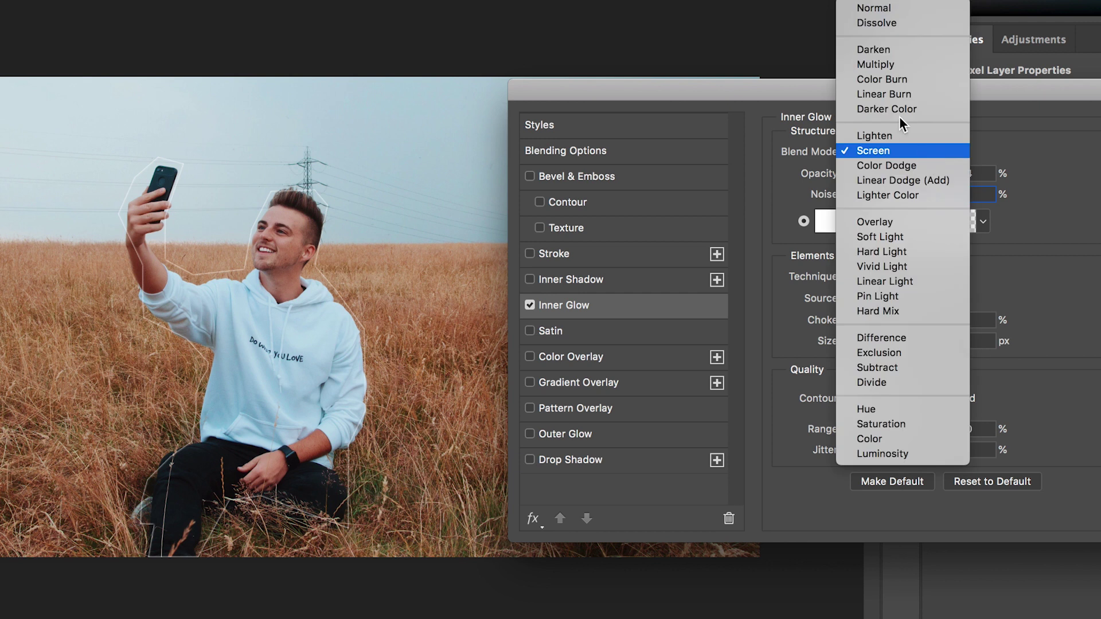
click(871, 8)
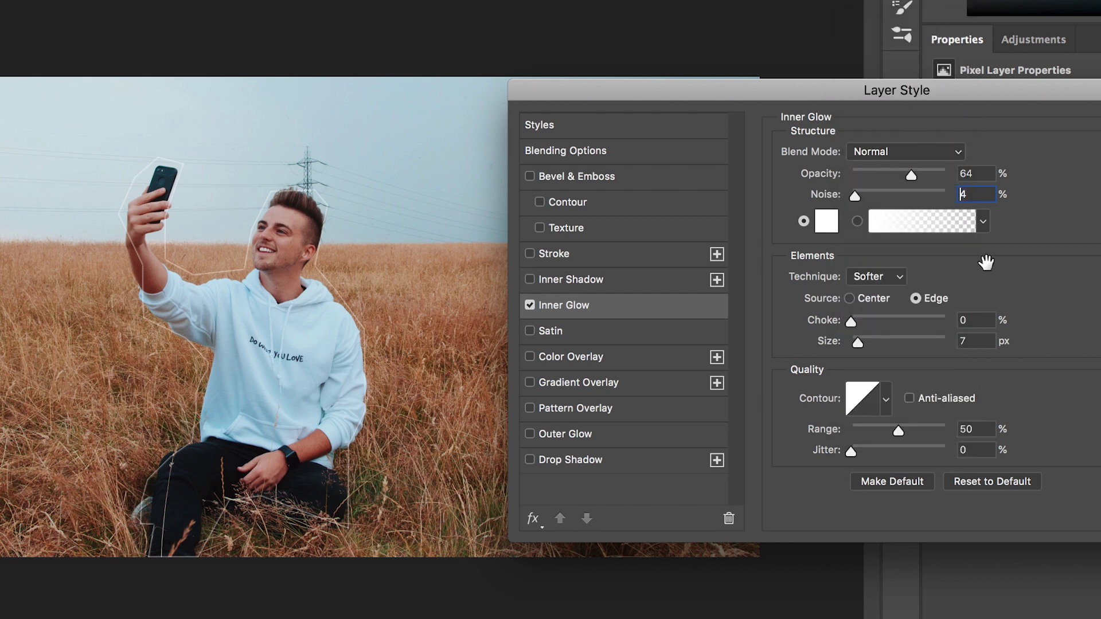
click(896, 150)
click(896, 150)
drag(864, 317, 910, 319)
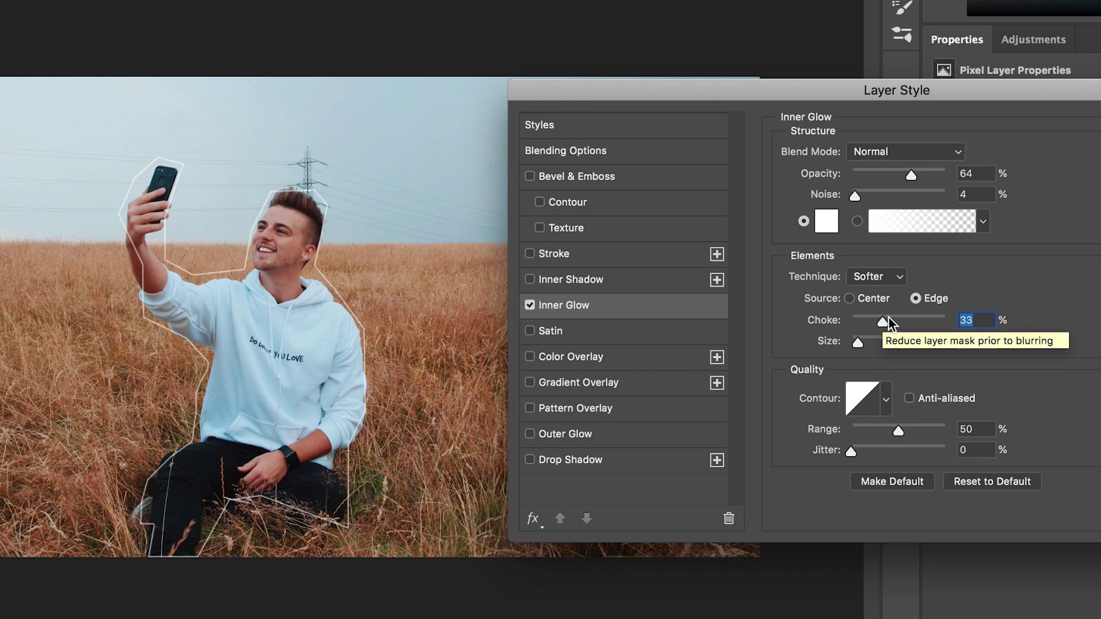
click(530, 305)
Try Satin with Normal blend, 74% opacity and 112 px distance, then disable it.
click(529, 331)
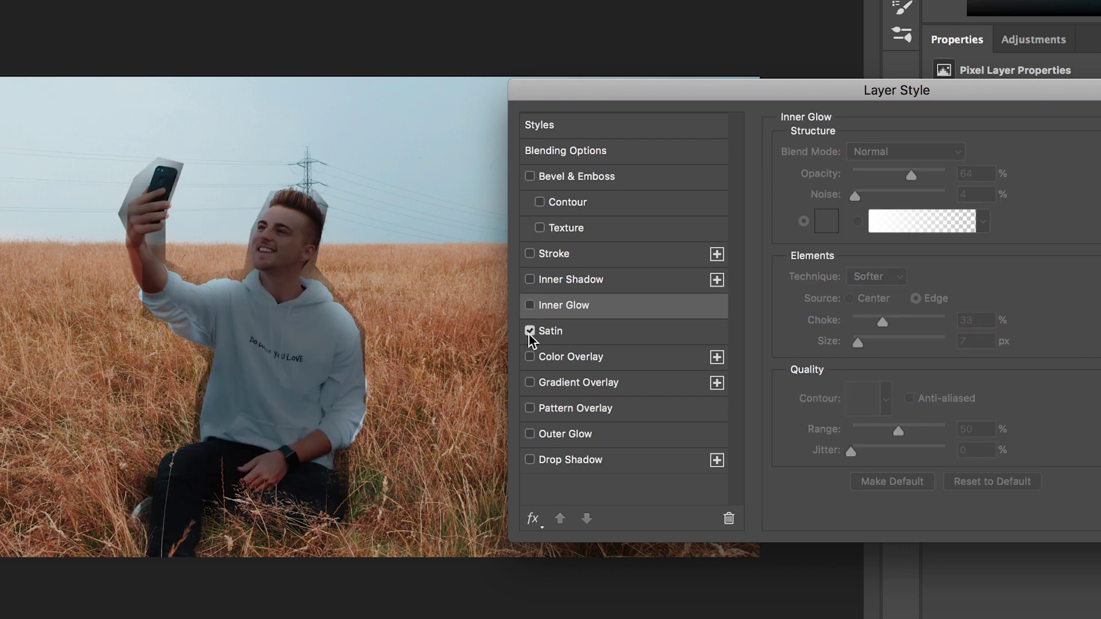
click(559, 332)
click(922, 152)
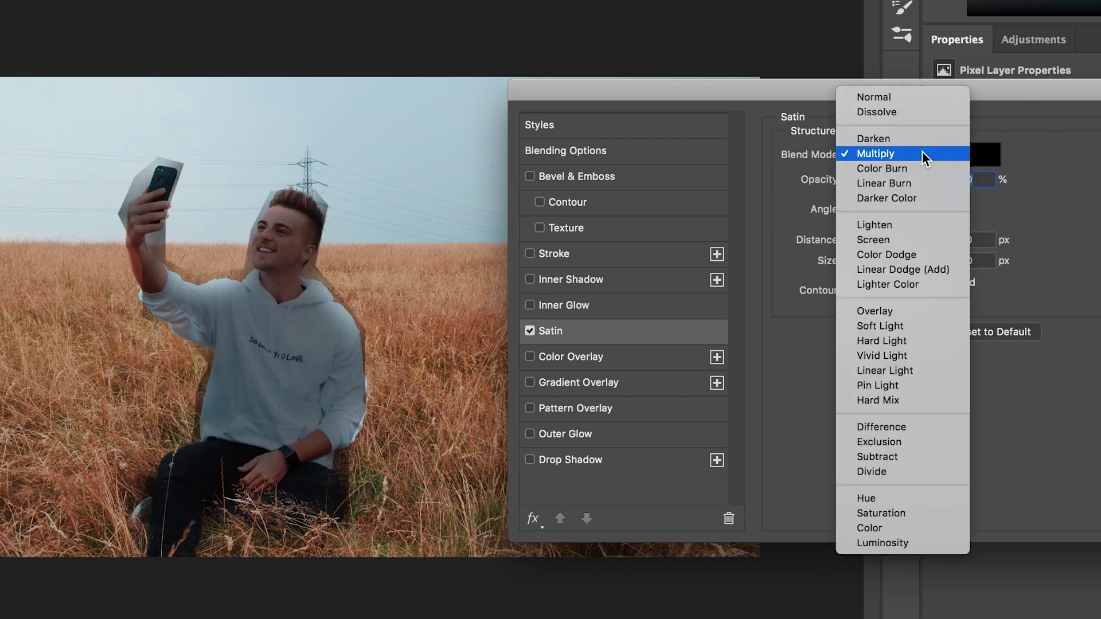
click(894, 97)
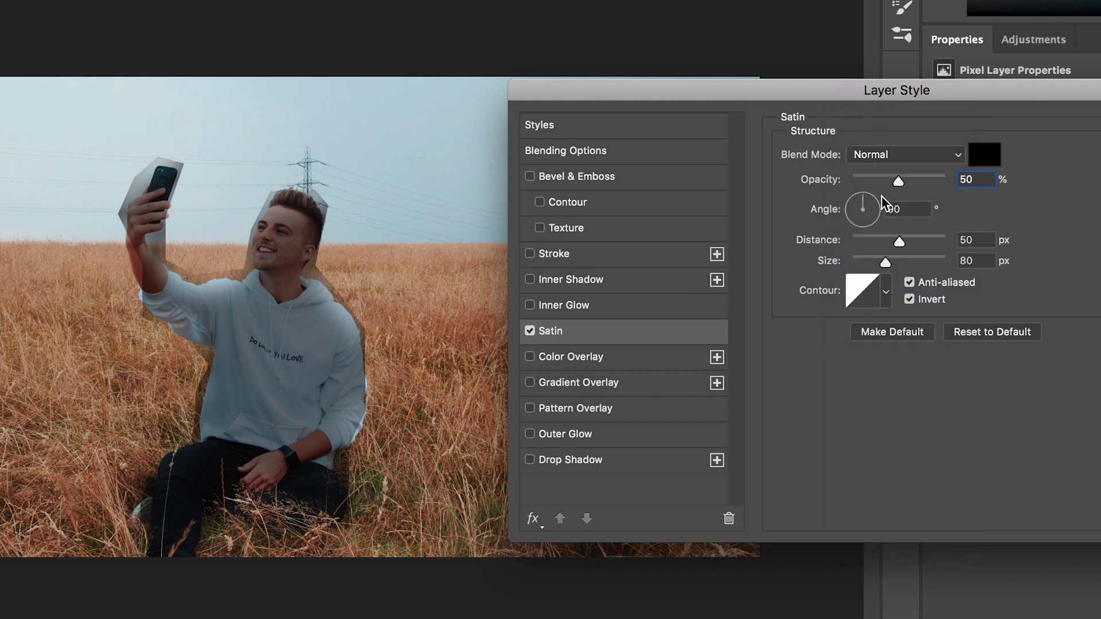
click(922, 181)
mouse_move(899, 241)
mouse_down()
mouse_move(914, 242)
mouse_move(826, 260)
mouse_up()
click(528, 331)
Fill the man with an orange Color Overlay, then swap it for a Gradient Overlay.
click(528, 357)
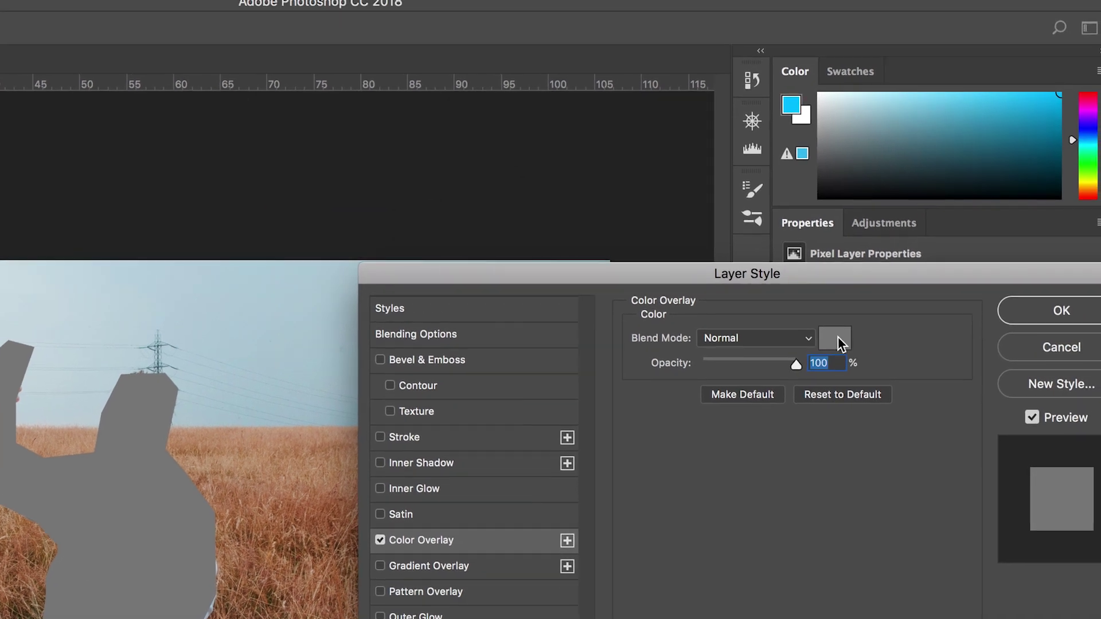
click(838, 340)
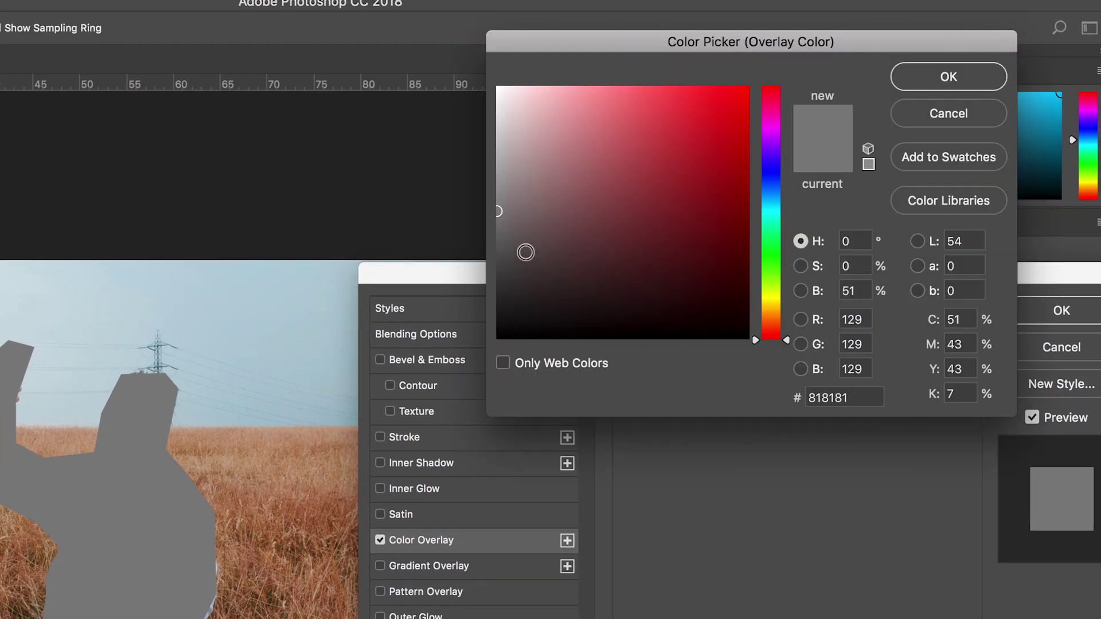
click(749, 88)
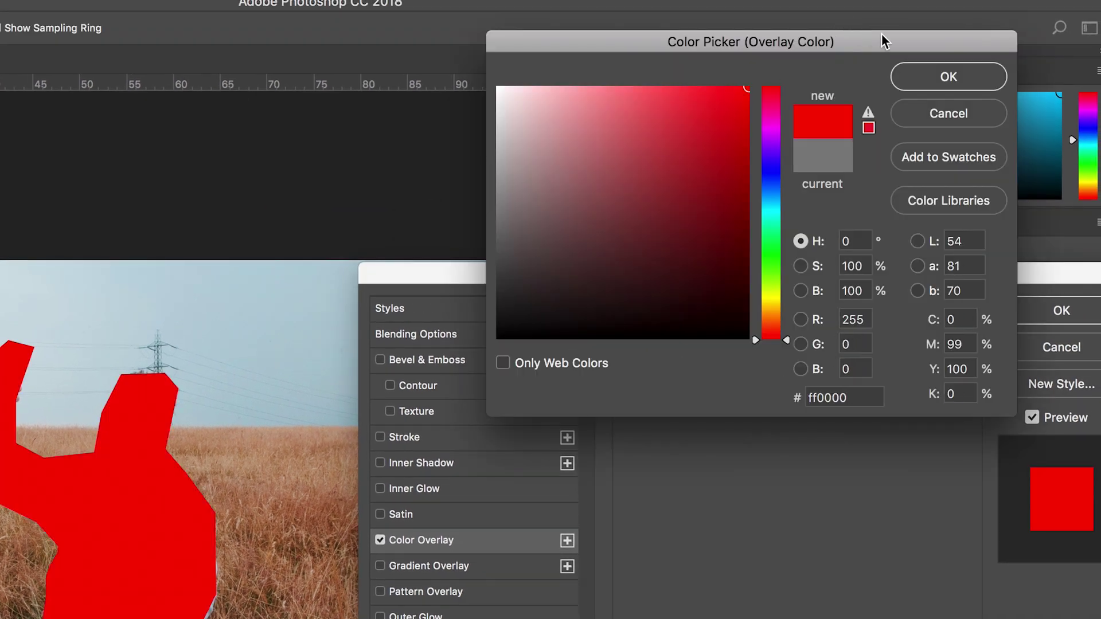
drag(660, 155, 791, 92)
click(764, 127)
drag(765, 131, 770, 319)
click(977, 87)
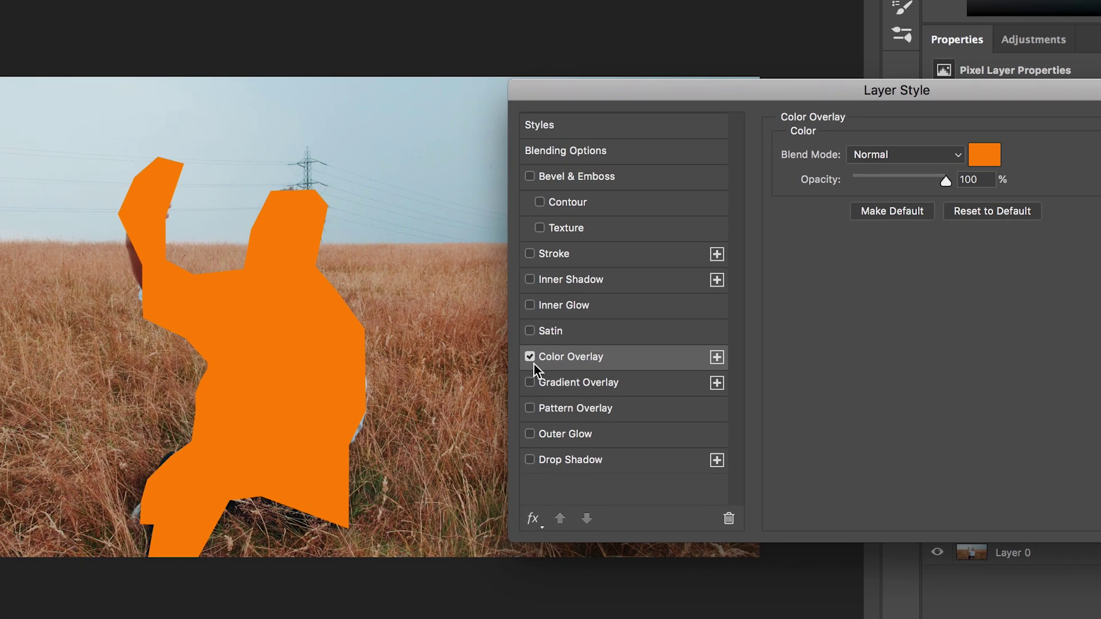
click(530, 359)
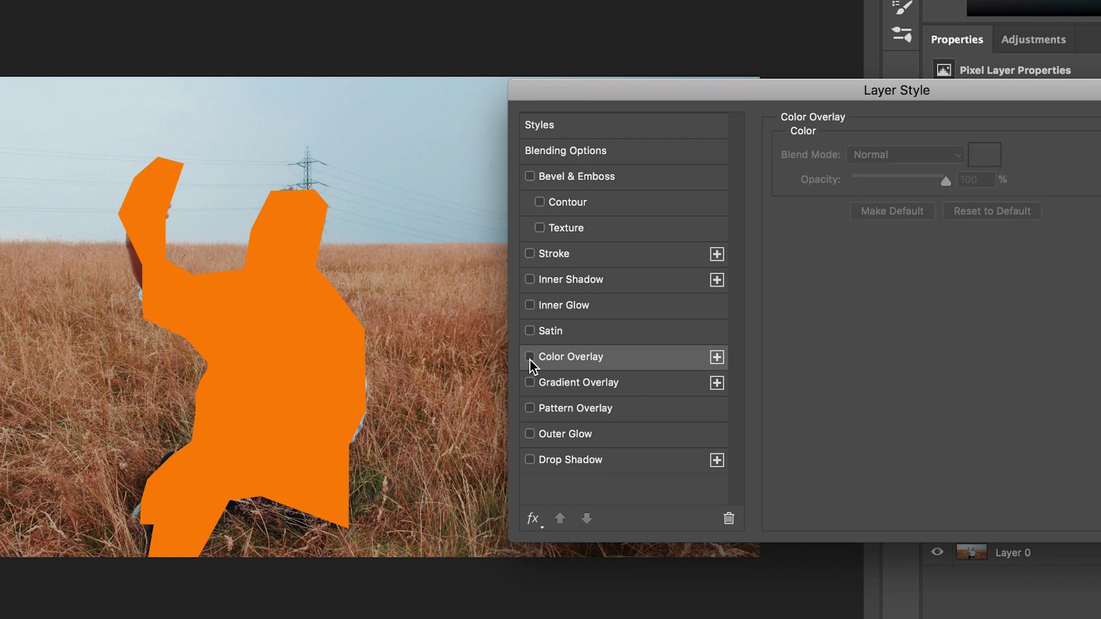
click(525, 383)
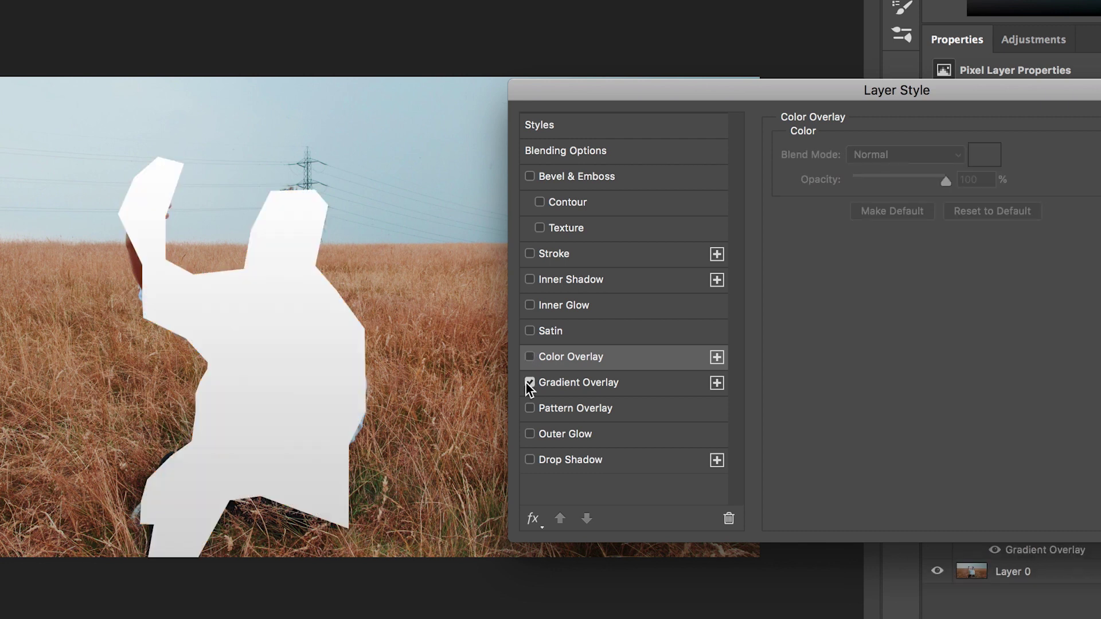
In the Gradient Editor, try several presets and settle on the Red, Green gradient.
click(579, 383)
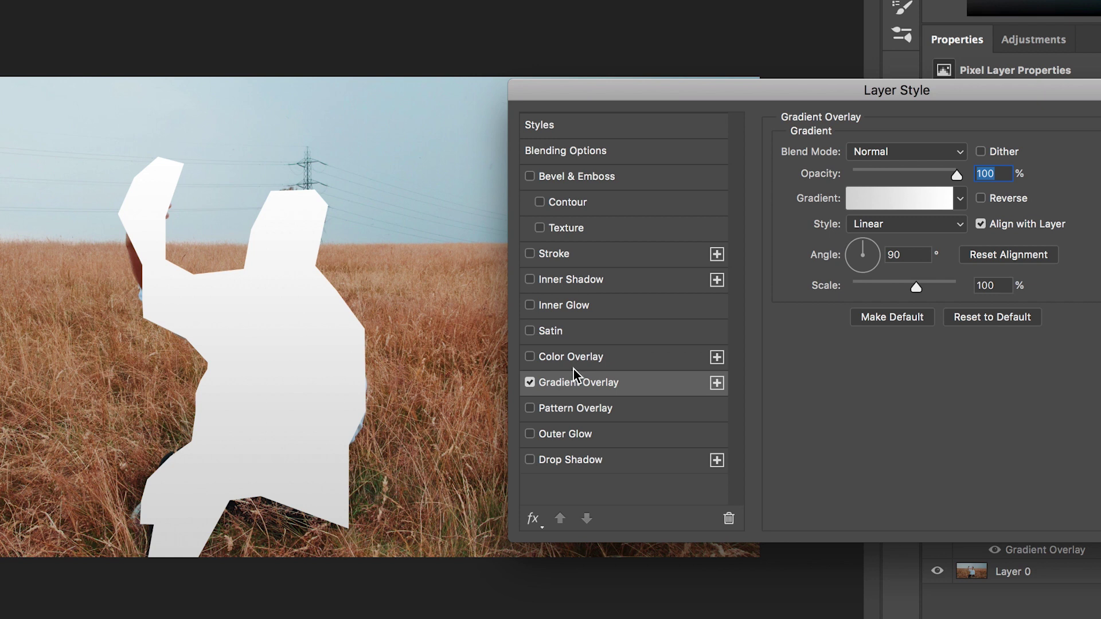
click(943, 197)
click(678, 7)
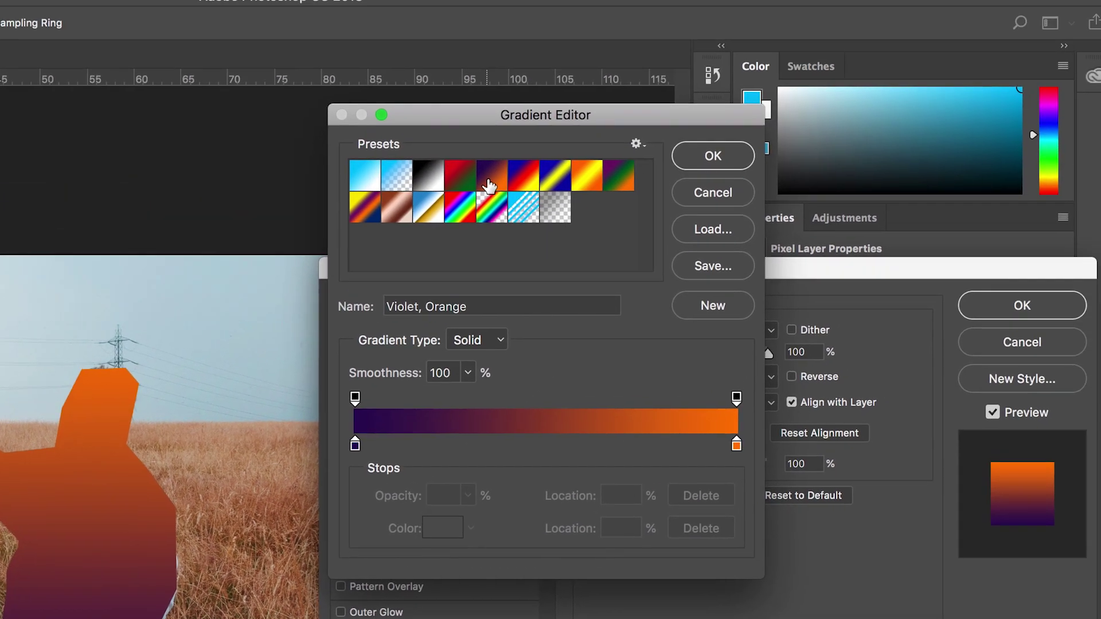
click(459, 184)
click(547, 185)
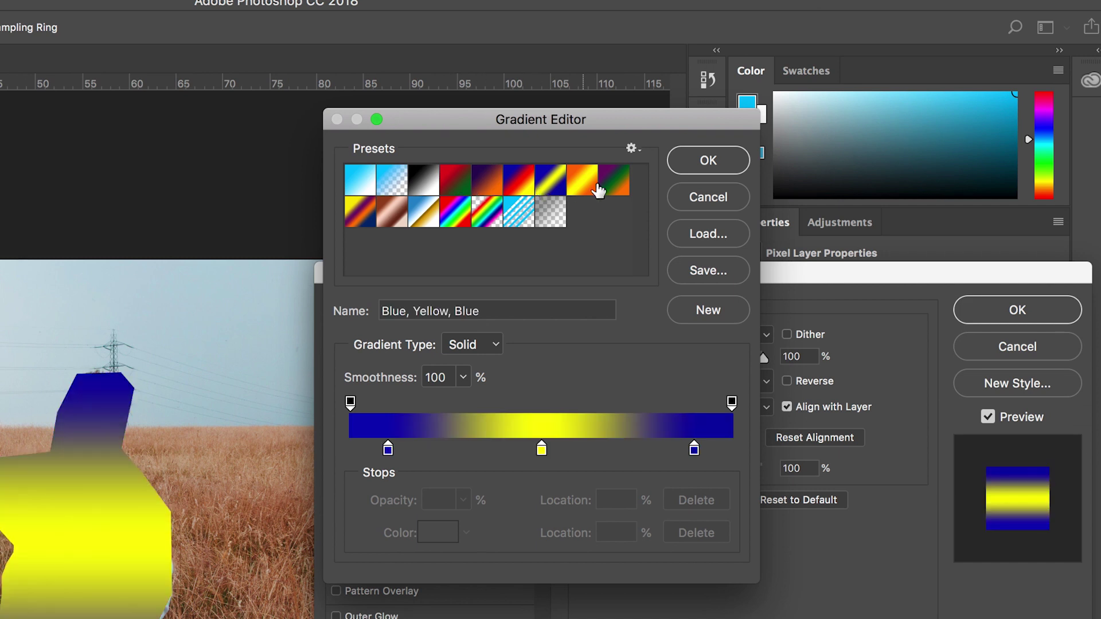
click(599, 186)
click(467, 179)
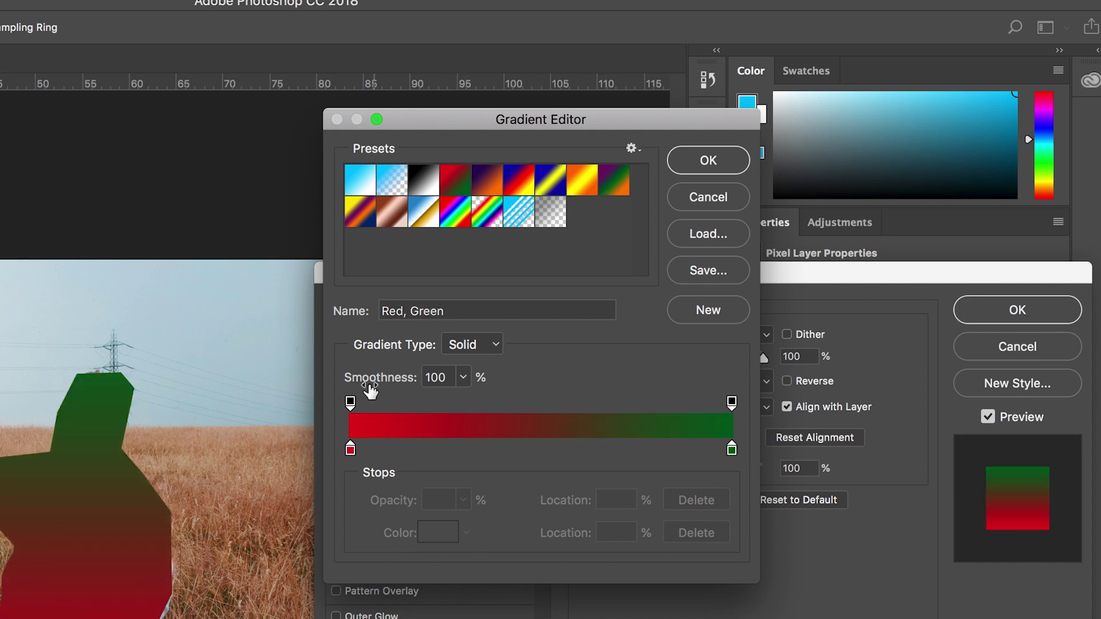
Change the left colour stop from red to cyan.
double_click(350, 450)
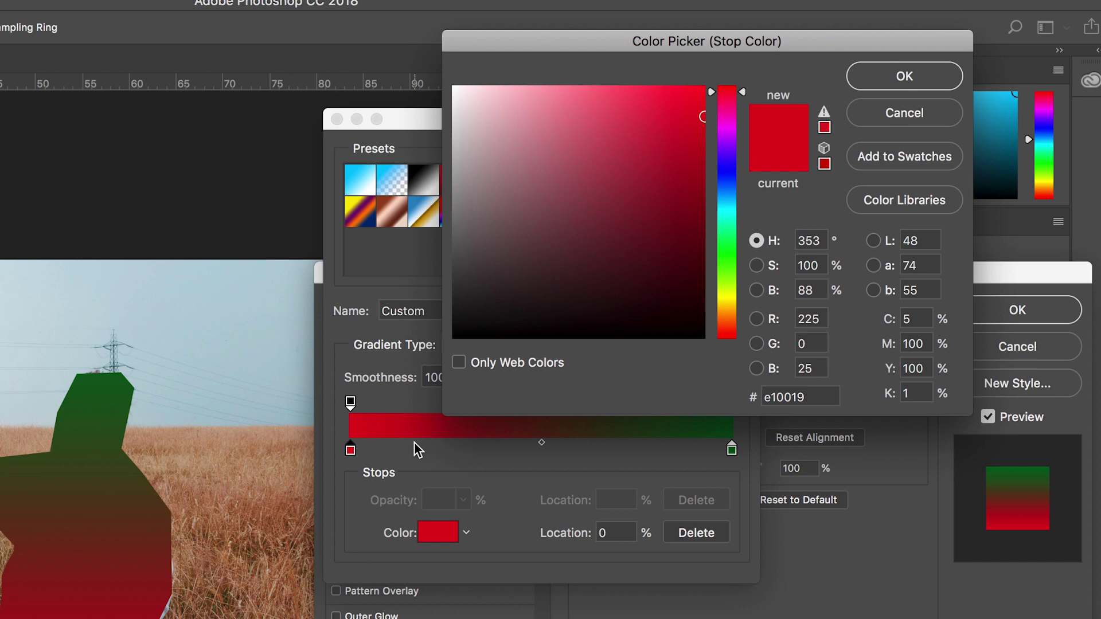
drag(726, 166, 727, 211)
drag(642, 211, 812, 85)
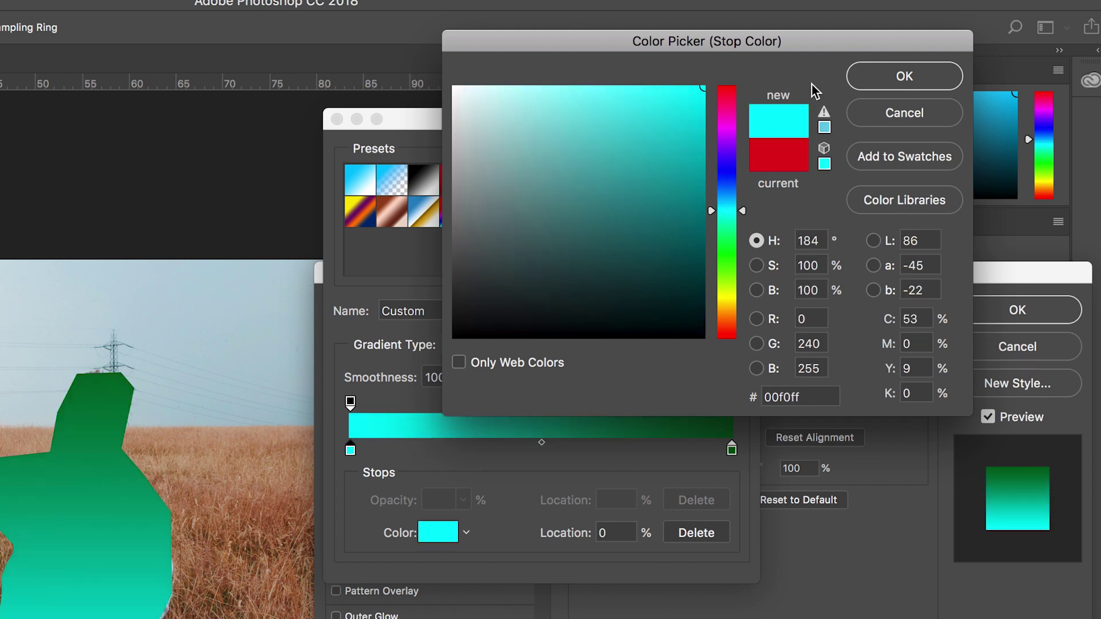
click(918, 86)
Change the right colour stop to a vivid pink-magenta and accept the cyan-to-pink gradient.
click(731, 450)
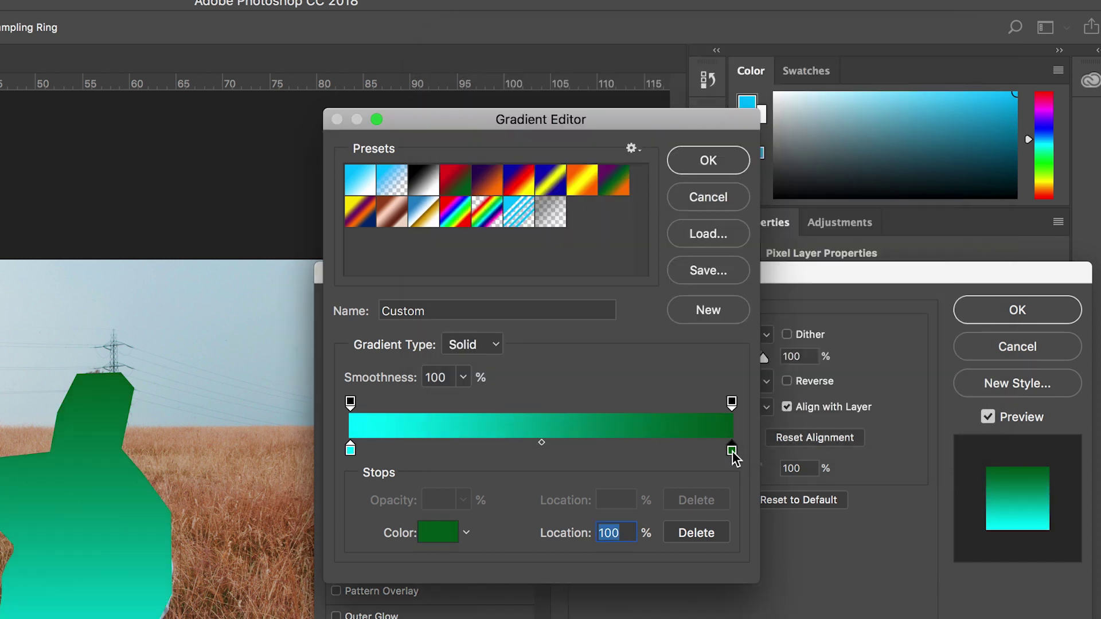
double_click(731, 450)
click(727, 127)
drag(708, 129, 718, 61)
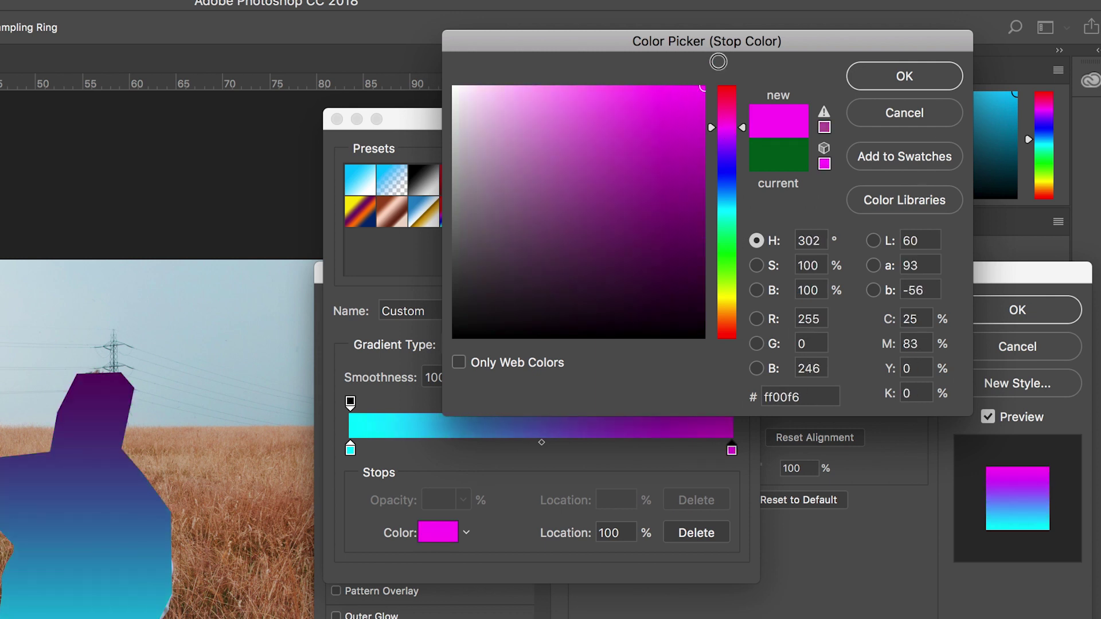
drag(668, 167, 573, 69)
click(911, 85)
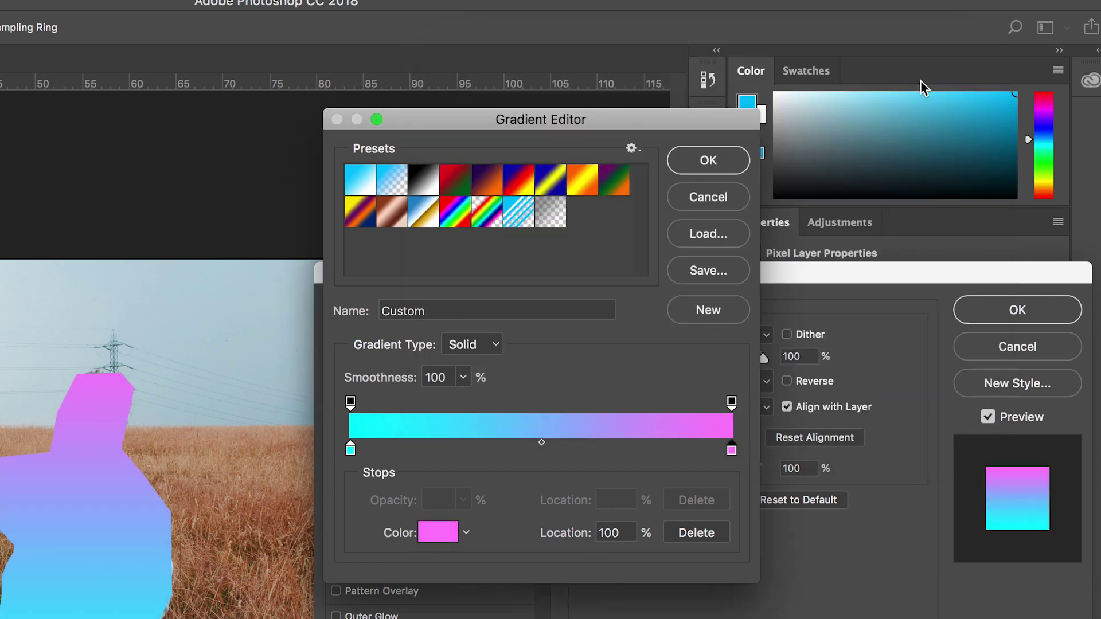
click(708, 161)
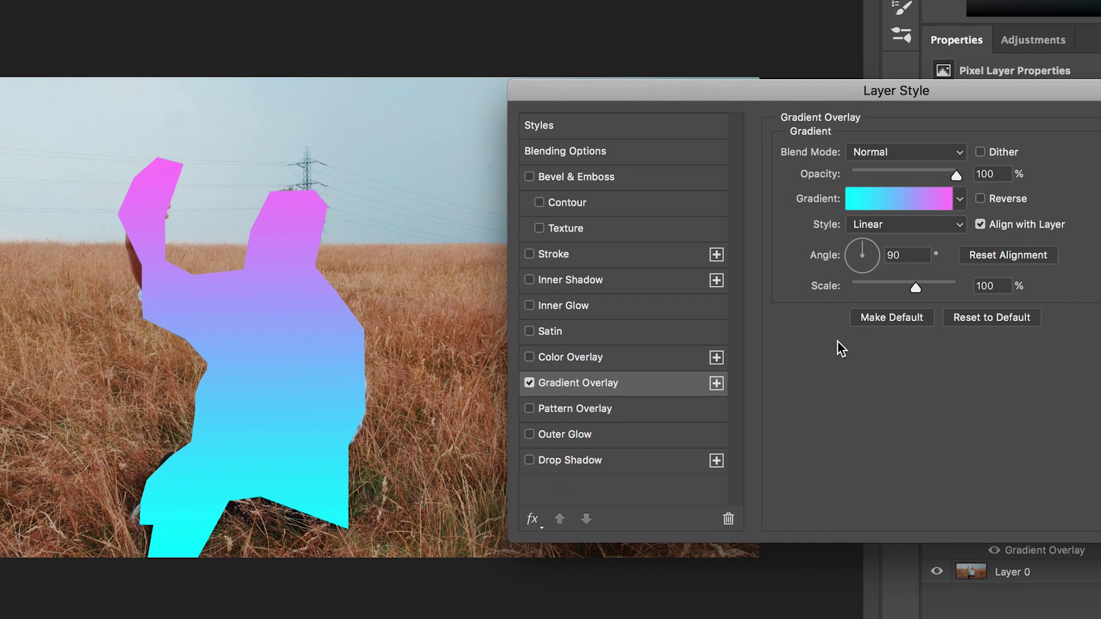
Swap the Gradient Overlay for a Pattern Overlay and trial horizontal lines, vertical stripes and grid patterns.
click(529, 382)
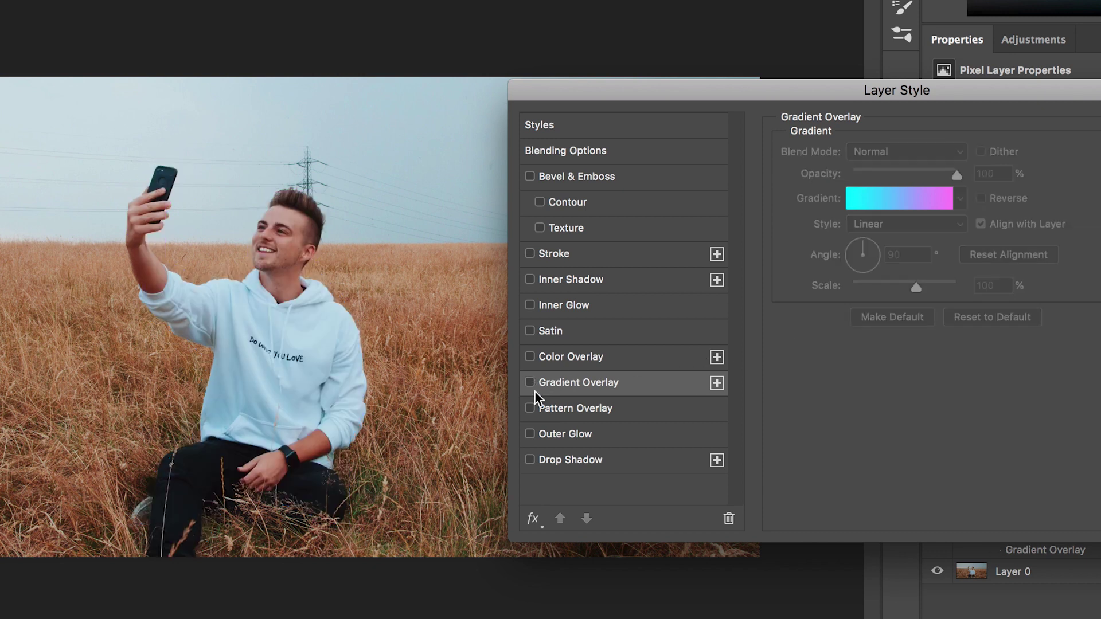
click(530, 407)
click(571, 408)
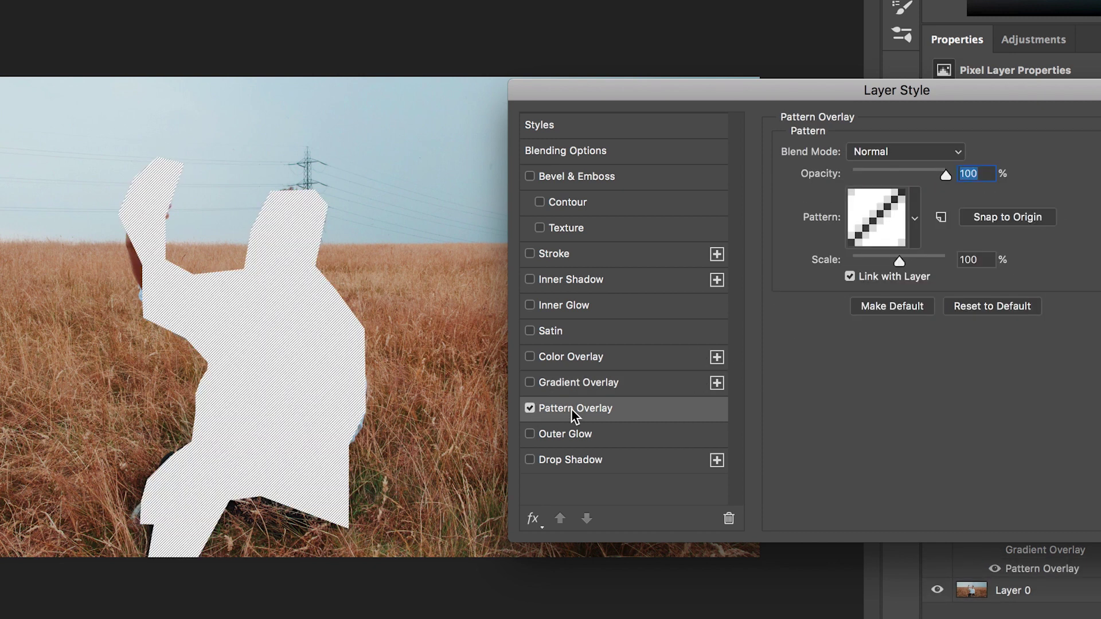
click(917, 218)
click(820, 281)
click(901, 245)
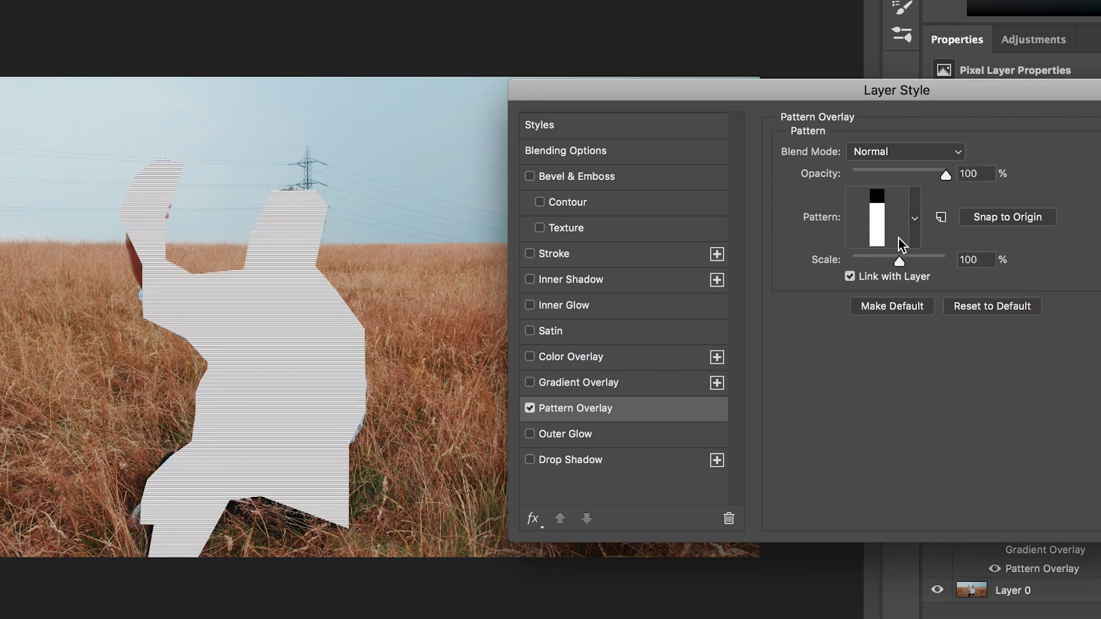
click(902, 245)
click(843, 276)
click(906, 224)
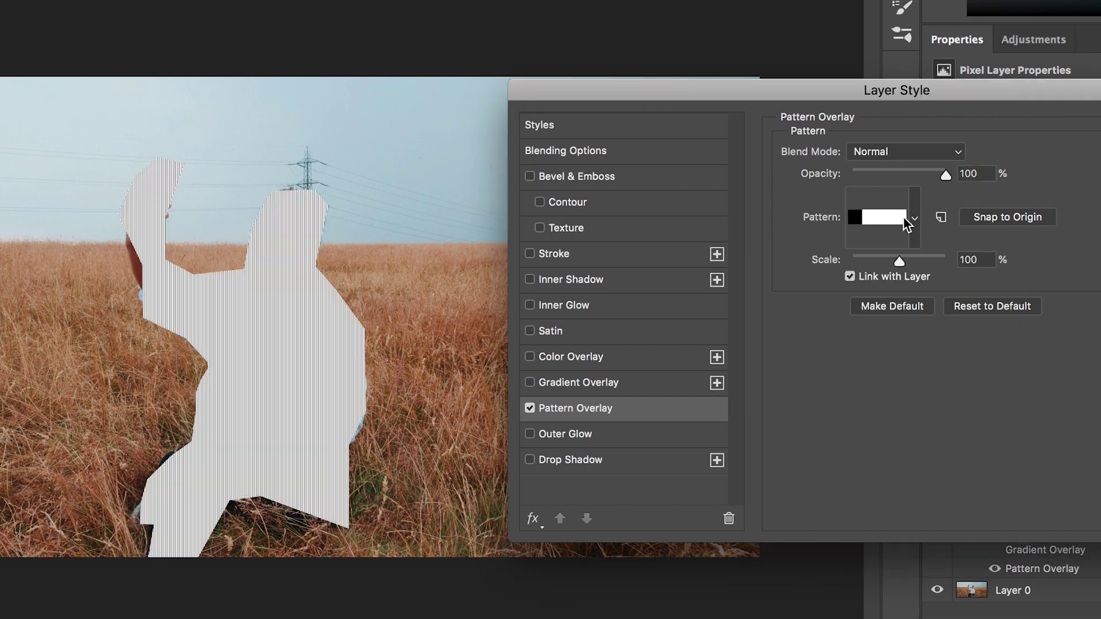
click(906, 225)
click(882, 273)
click(885, 226)
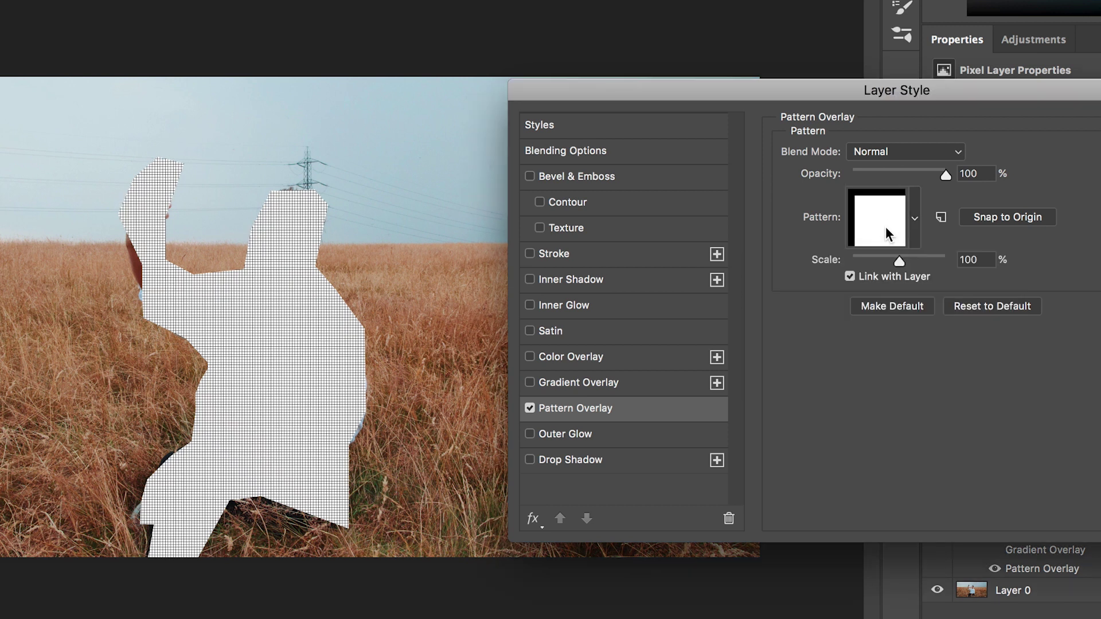
Trial dotted, concentric-square, purple and yellow texture patterns, blending the overlay in Screen mode.
click(885, 226)
click(906, 276)
click(907, 308)
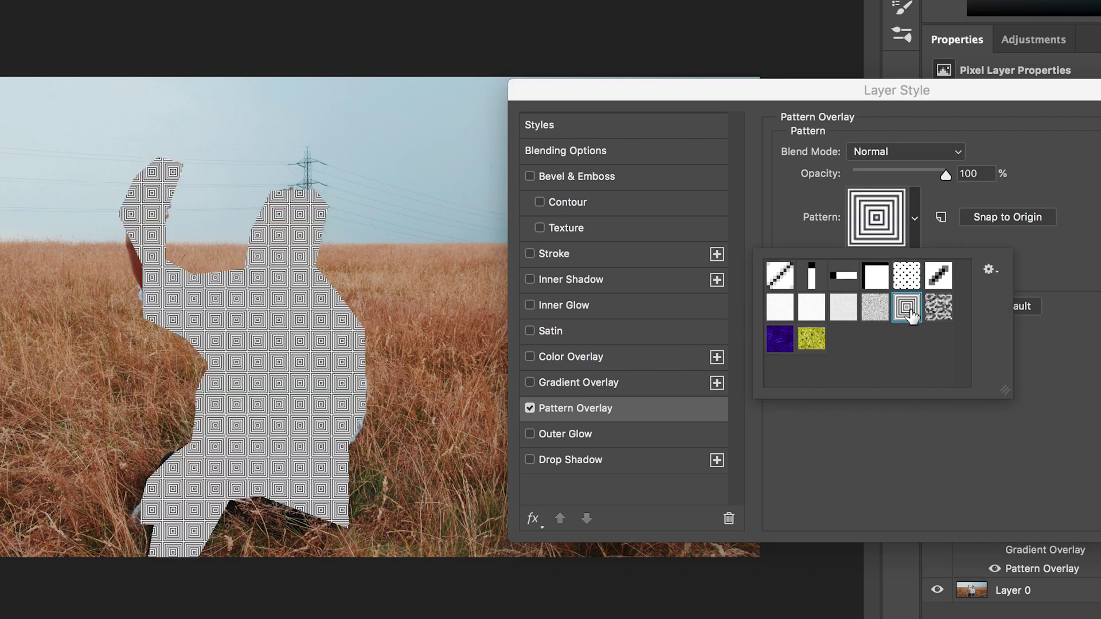
click(779, 338)
click(811, 340)
click(906, 223)
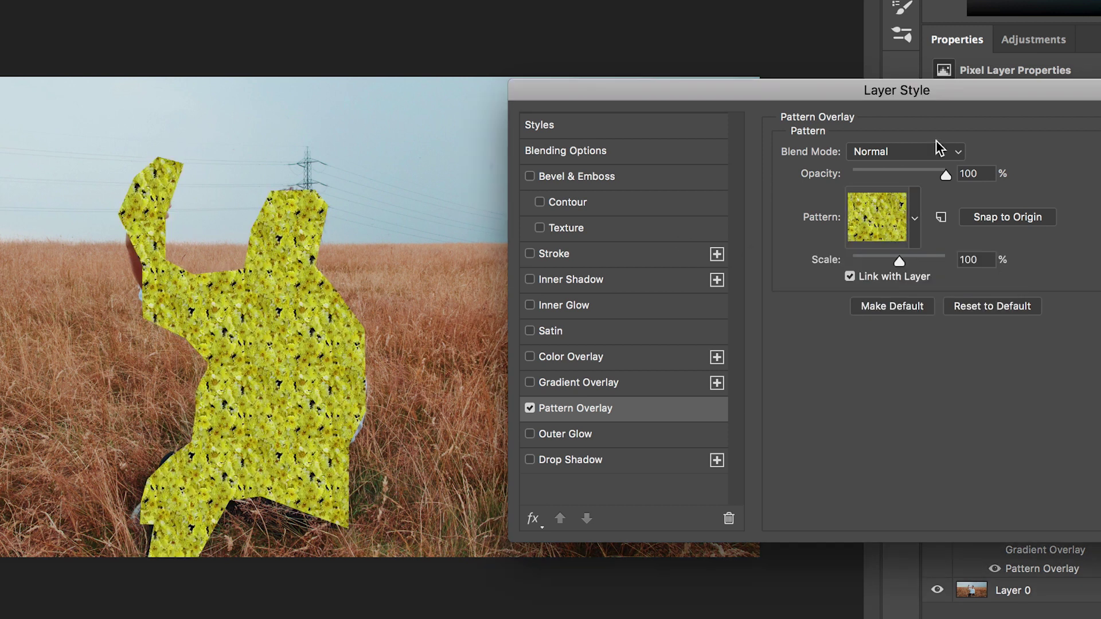
click(940, 148)
click(883, 294)
Use the diagonal stripe pattern in Multiply mode and adjust its Scale.
click(915, 218)
click(778, 275)
click(927, 204)
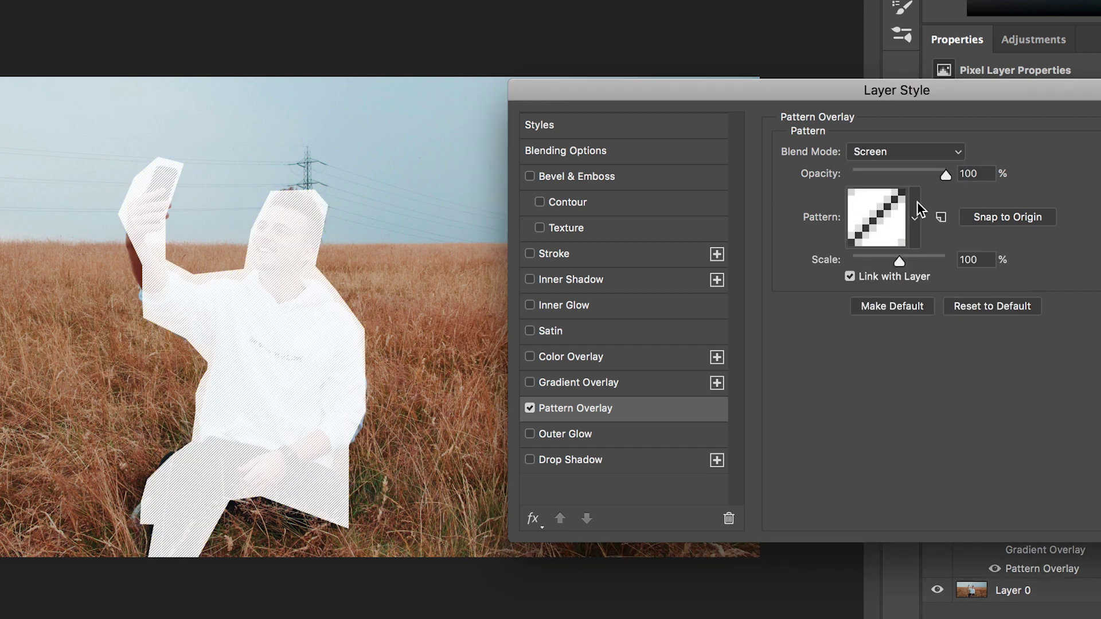
click(915, 217)
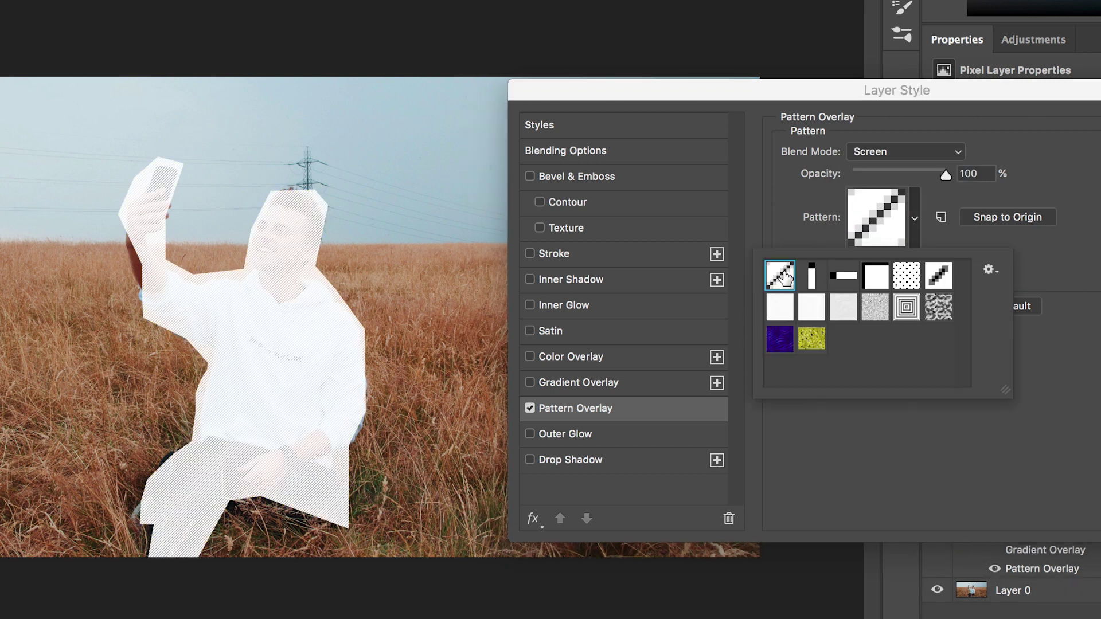
double_click(784, 278)
click(915, 152)
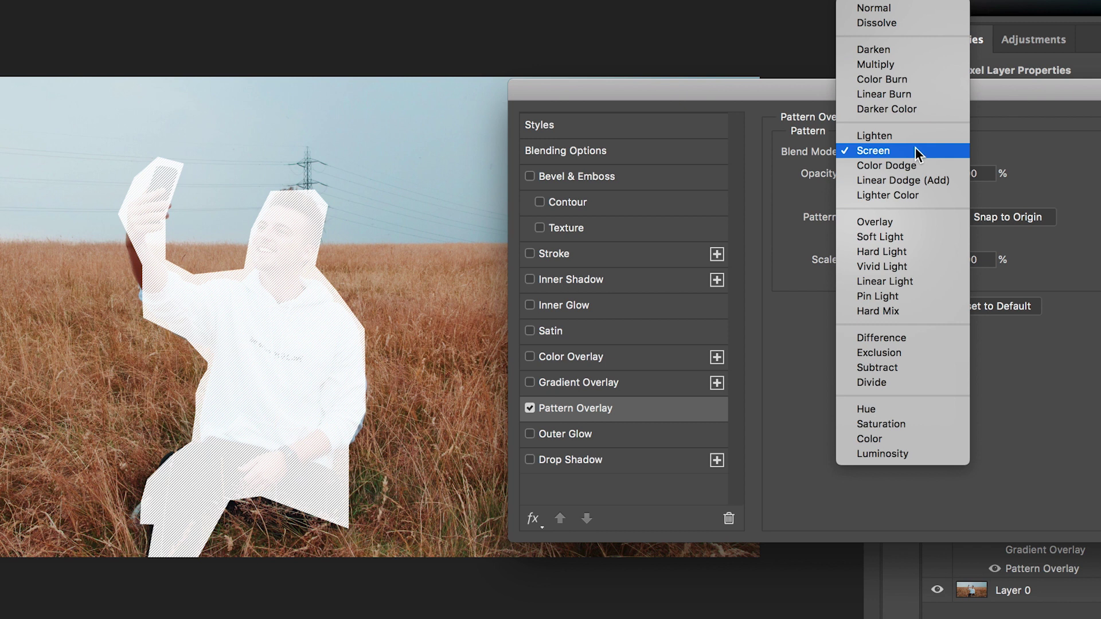
click(903, 65)
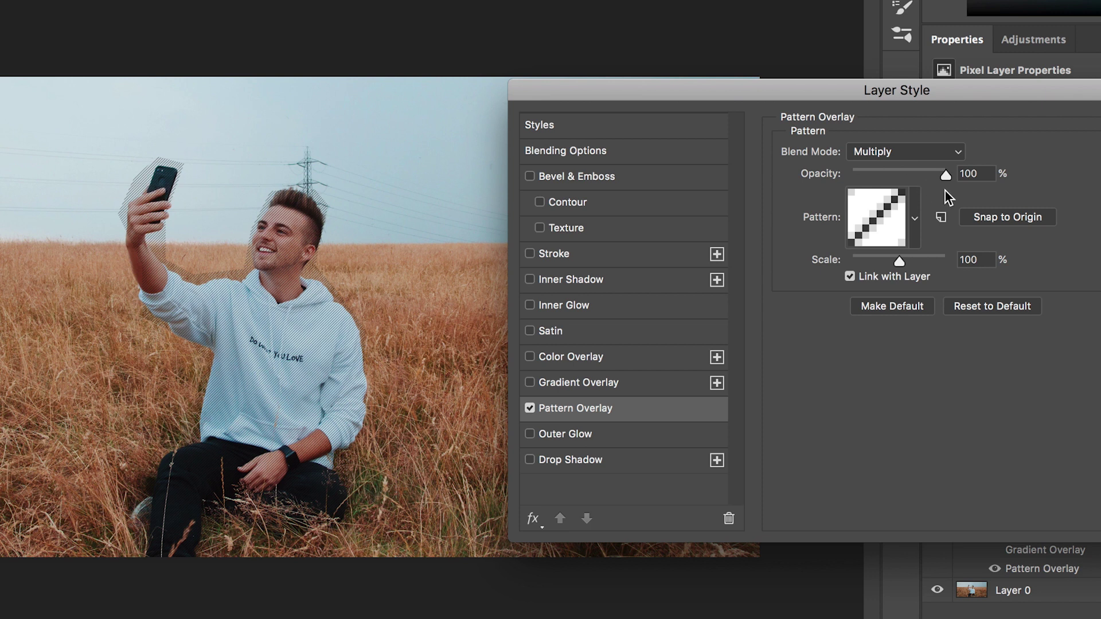
mouse_move(902, 262)
mouse_down()
mouse_move(932, 262)
mouse_move(866, 263)
mouse_move(920, 261)
mouse_move(900, 259)
mouse_up()
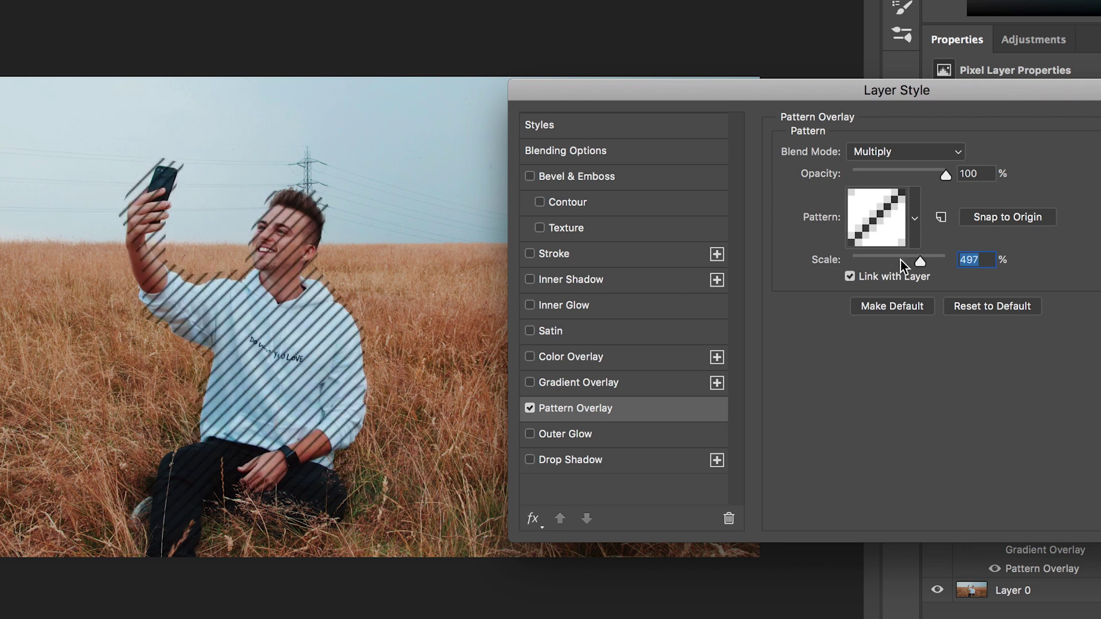
key(shift+Tab)
Replace the Pattern Overlay with a Normal white Outer Glow at 66% opacity, 73% spread, 90 px, then disable it.
click(531, 412)
click(531, 434)
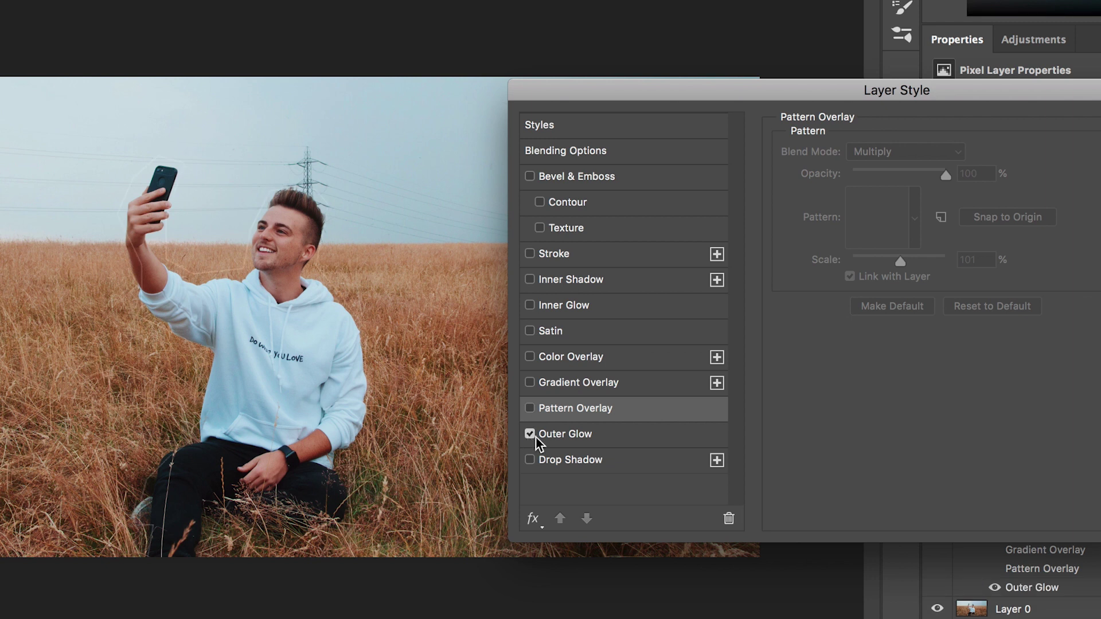
click(588, 441)
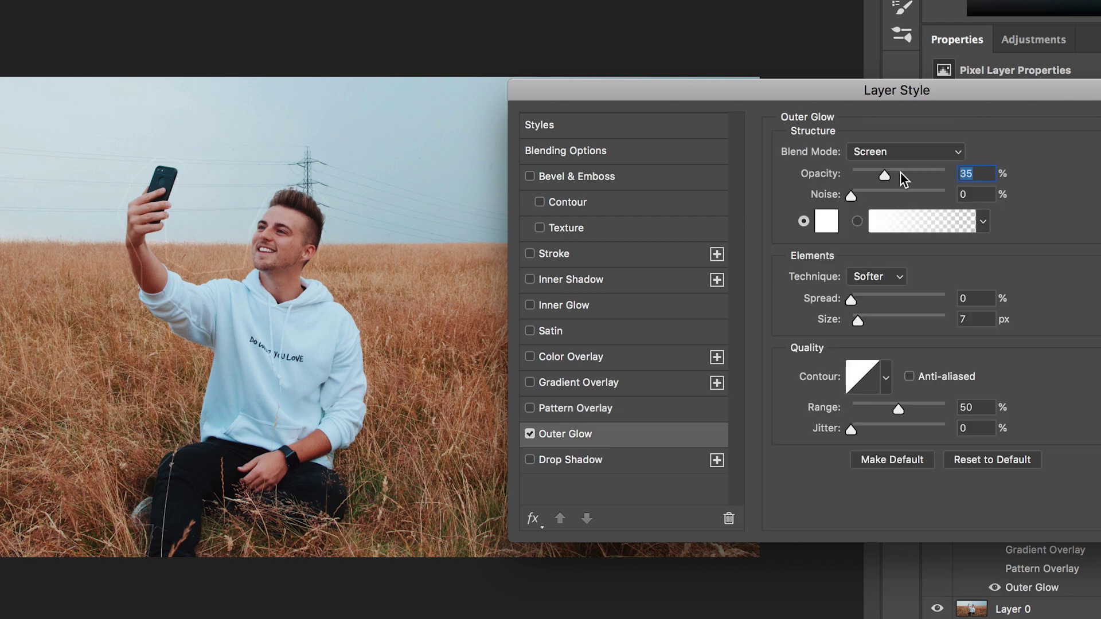
drag(900, 172, 933, 171)
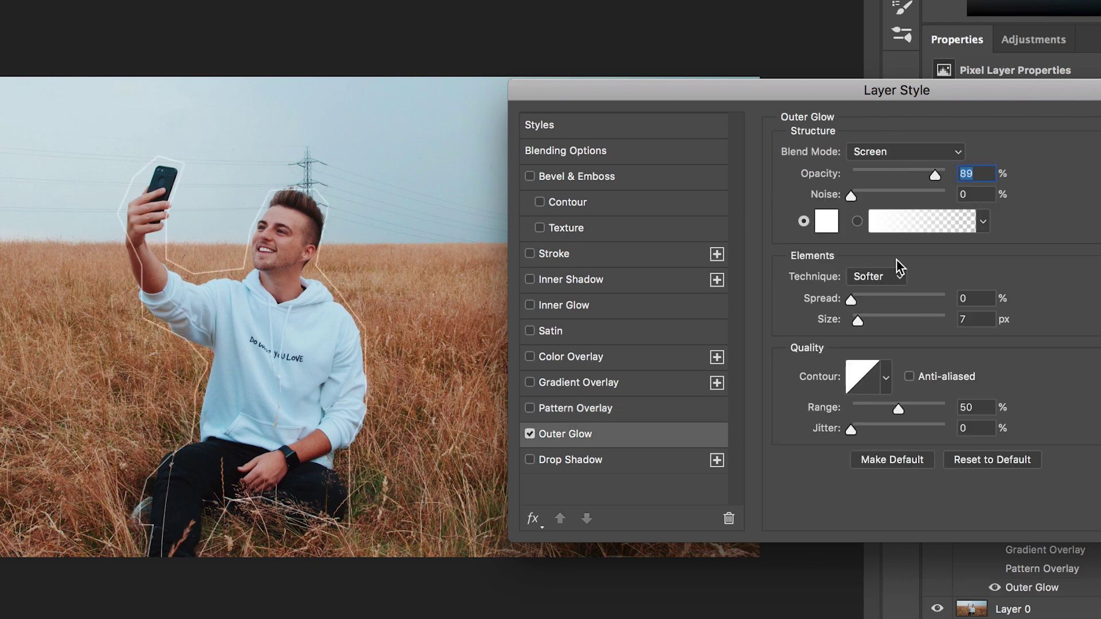
mouse_move(878, 297)
mouse_down()
mouse_move(920, 298)
mouse_move(917, 319)
mouse_move(883, 322)
mouse_move(898, 315)
mouse_move(890, 312)
mouse_up()
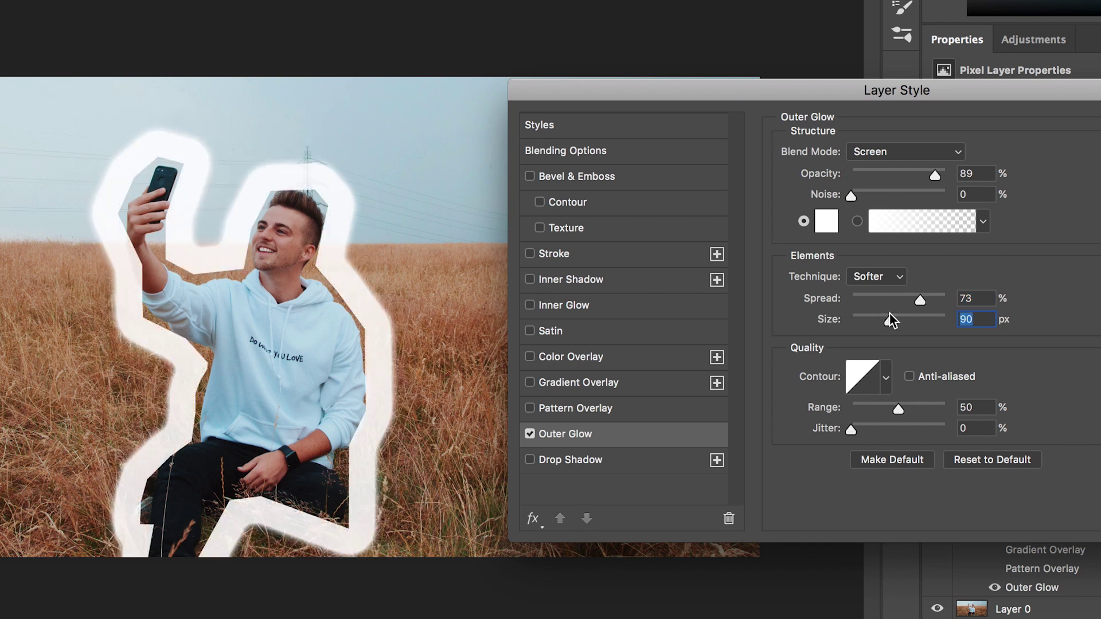
drag(934, 174, 870, 173)
click(913, 174)
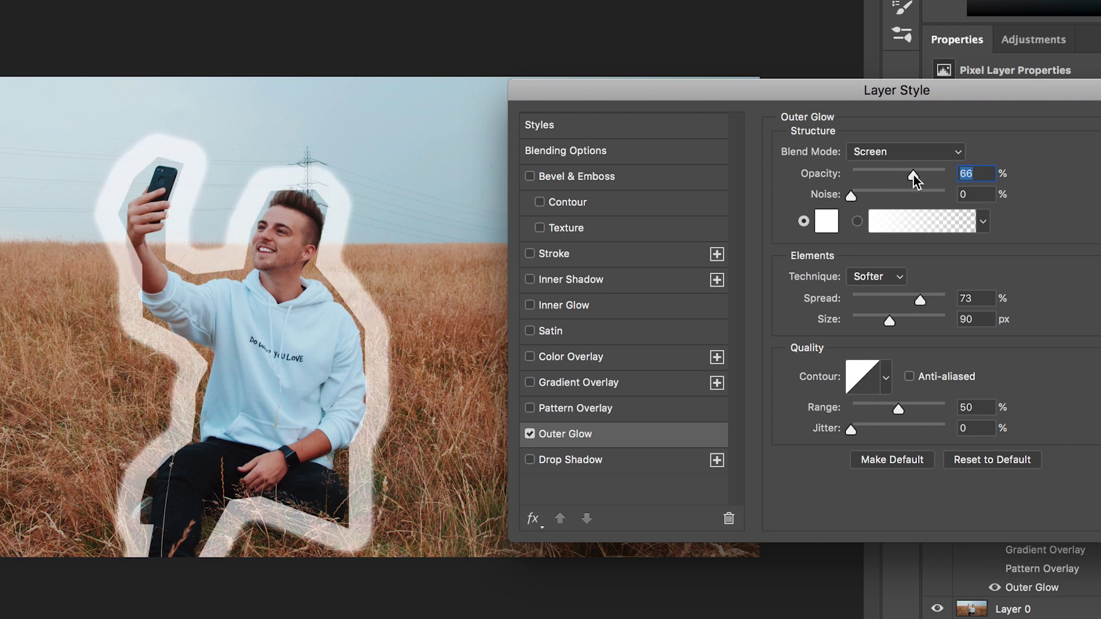
click(913, 151)
click(902, 9)
click(531, 435)
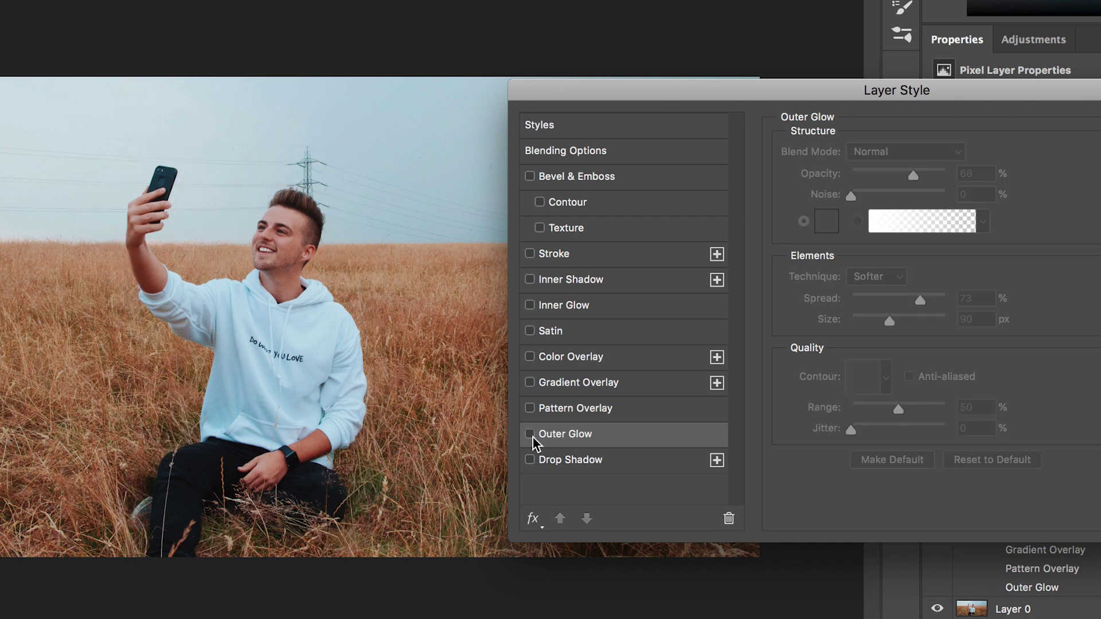
Enable a Normal-mode Drop Shadow at 100% opacity, -16° angle and 10 px size.
click(531, 460)
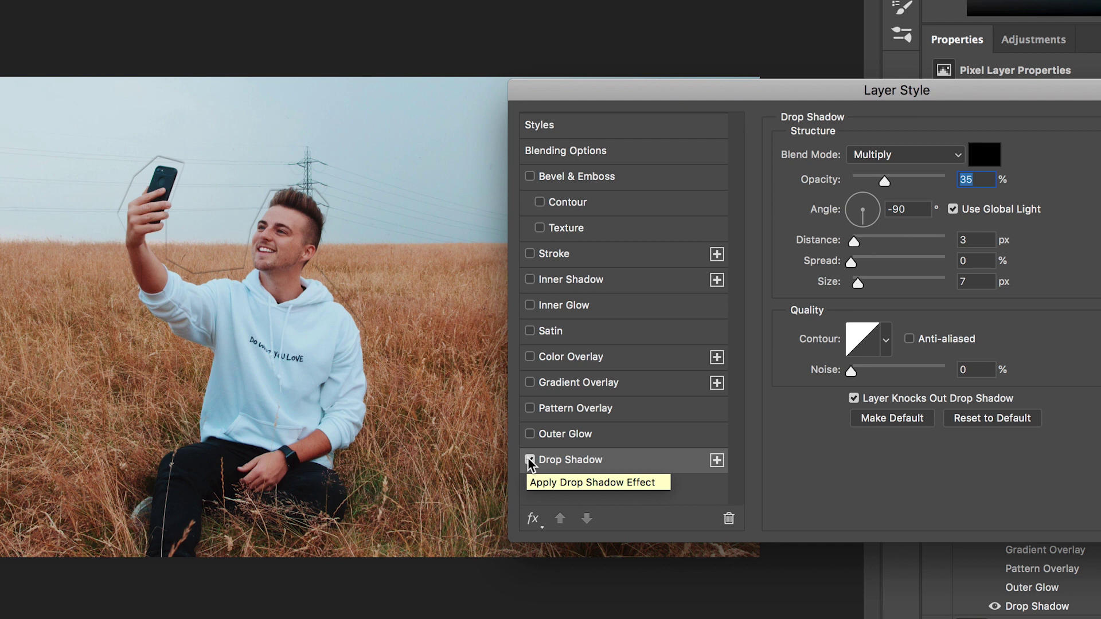
click(938, 156)
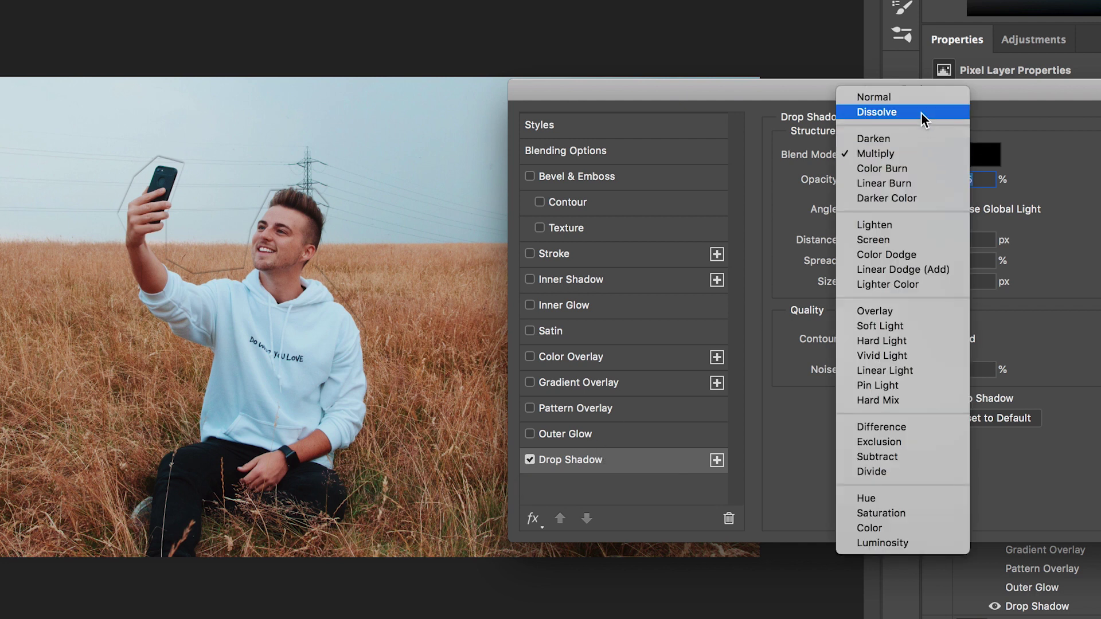
click(919, 98)
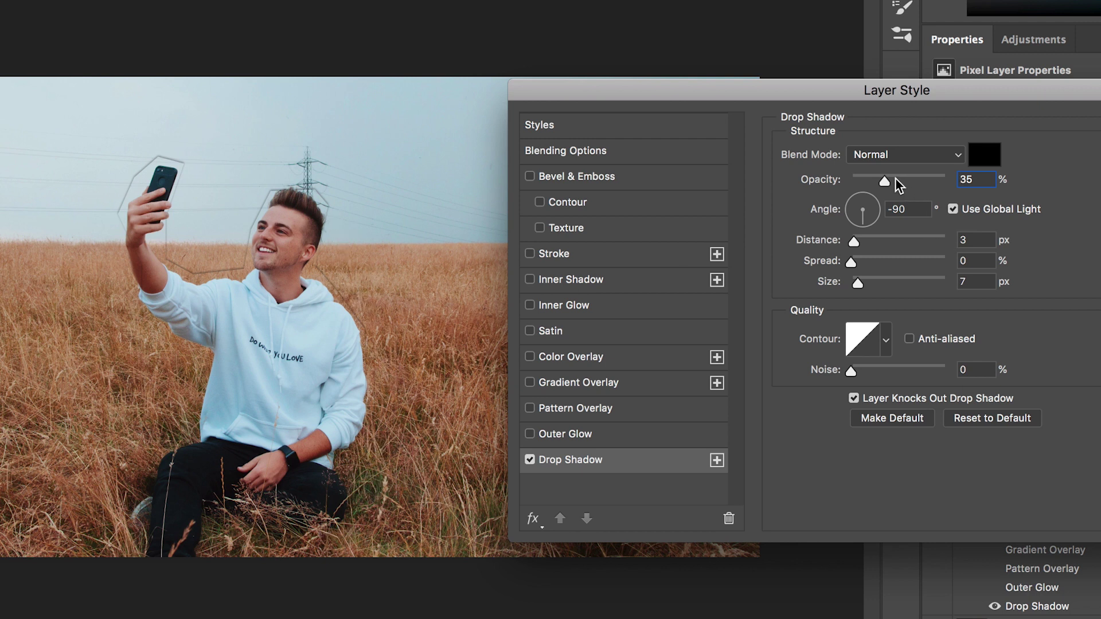
drag(896, 179, 952, 179)
drag(871, 213, 894, 269)
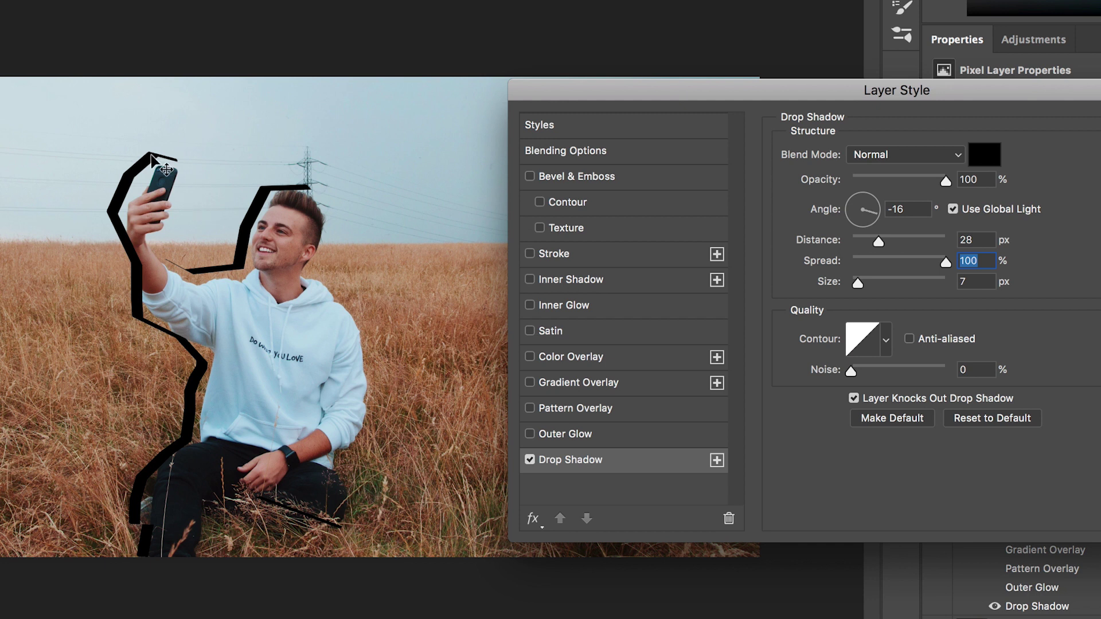
click(882, 280)
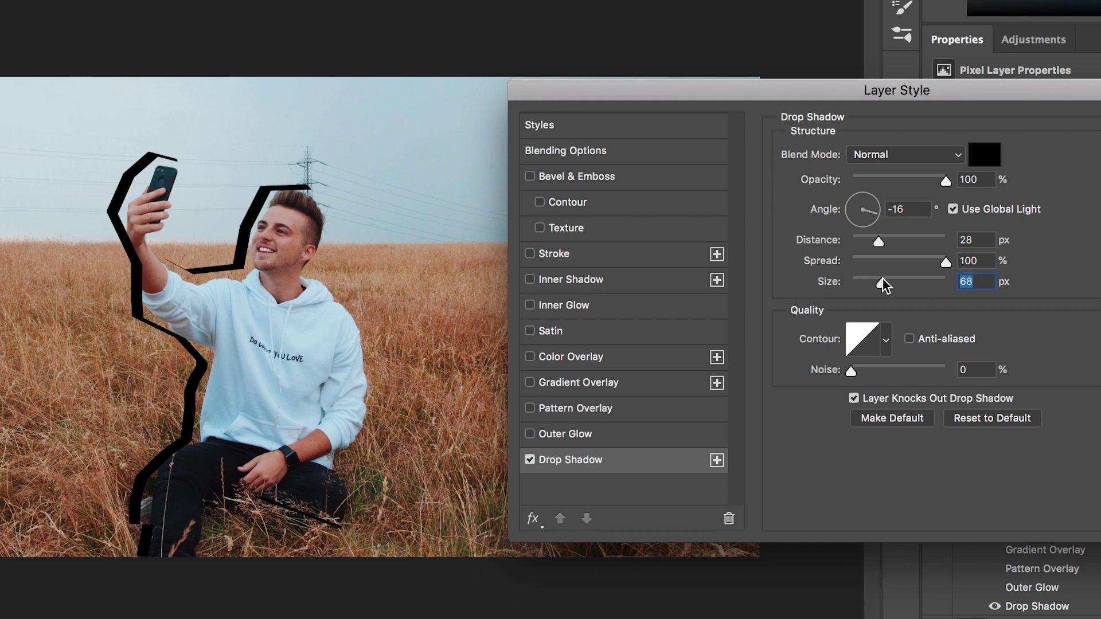
drag(881, 279, 861, 278)
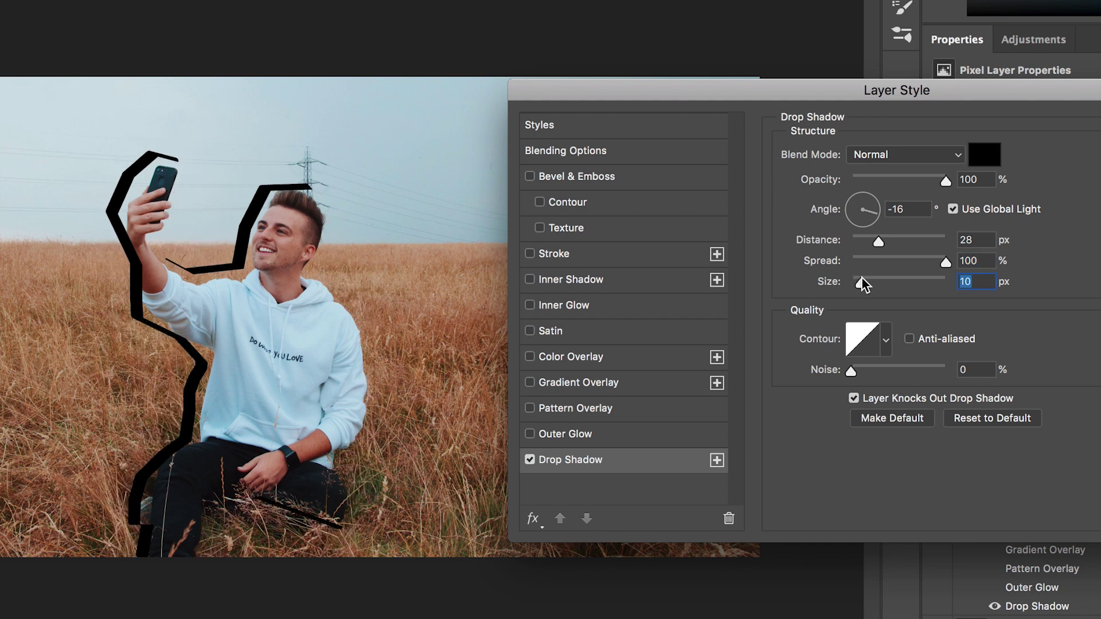
Give the drop shadow a double-peak contour after trying the cone contour.
click(885, 341)
click(829, 383)
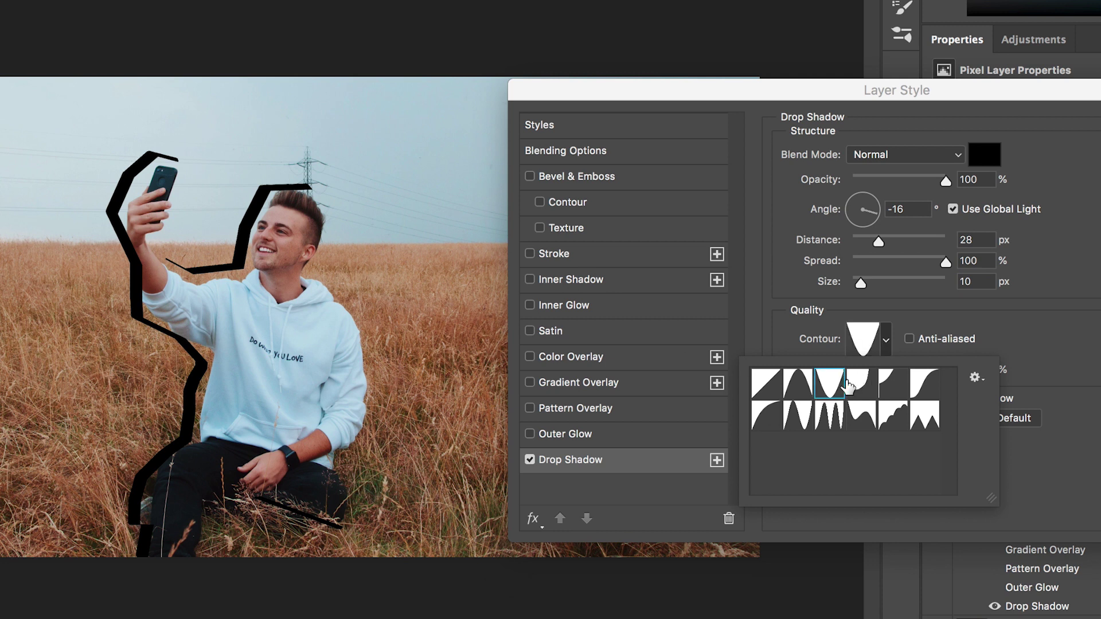
click(798, 414)
click(892, 341)
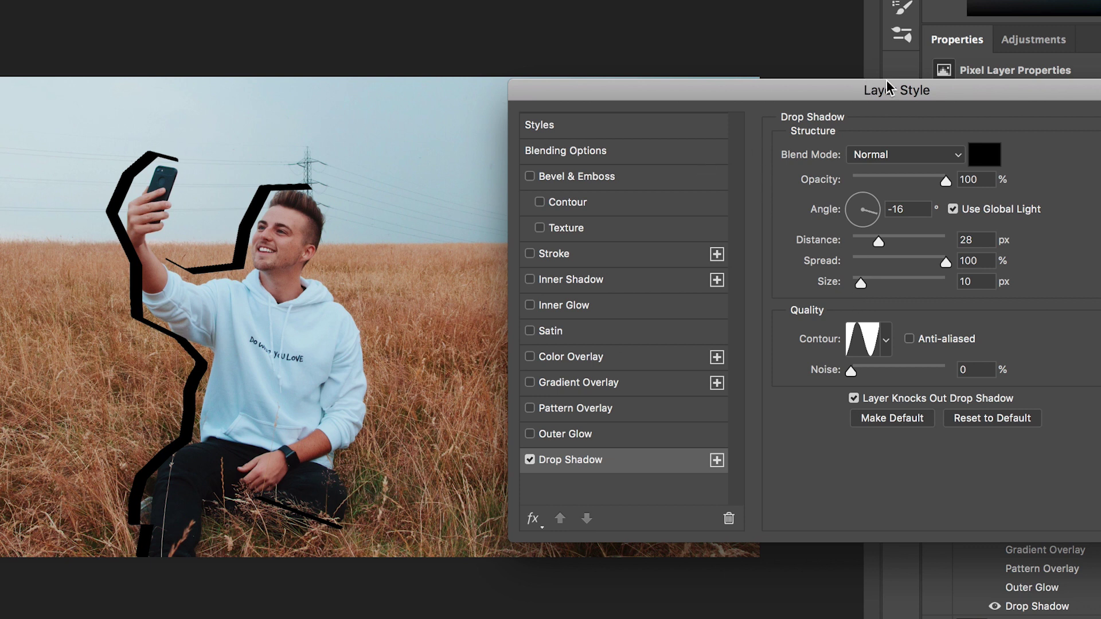
Move the Layer Style window up-left and show the preset Styles gallery.
drag(888, 86, 876, 19)
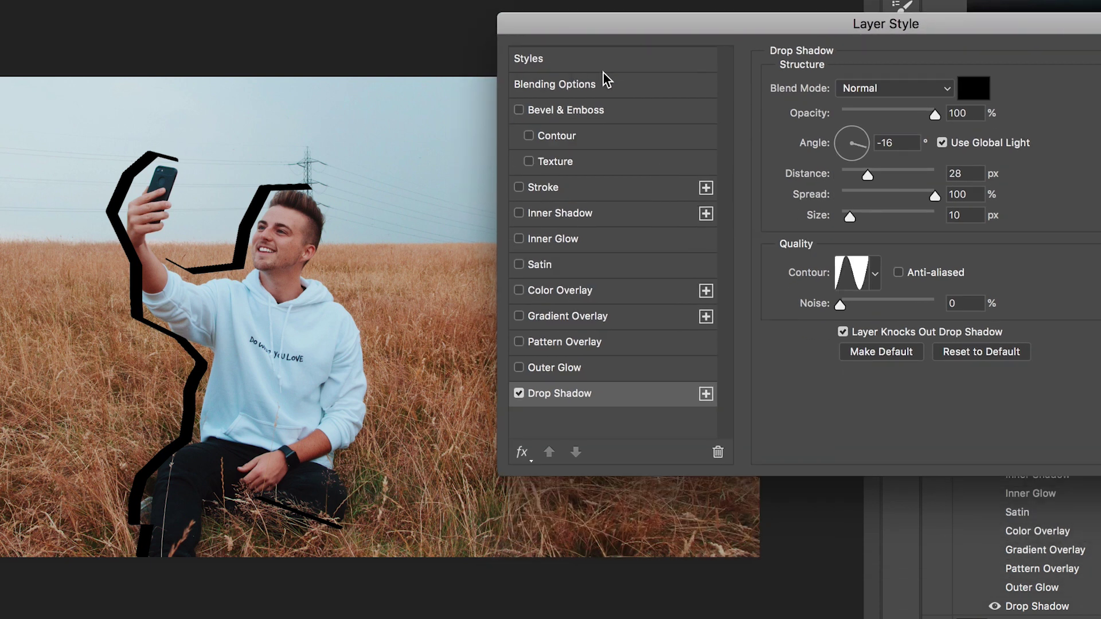
click(538, 85)
click(525, 59)
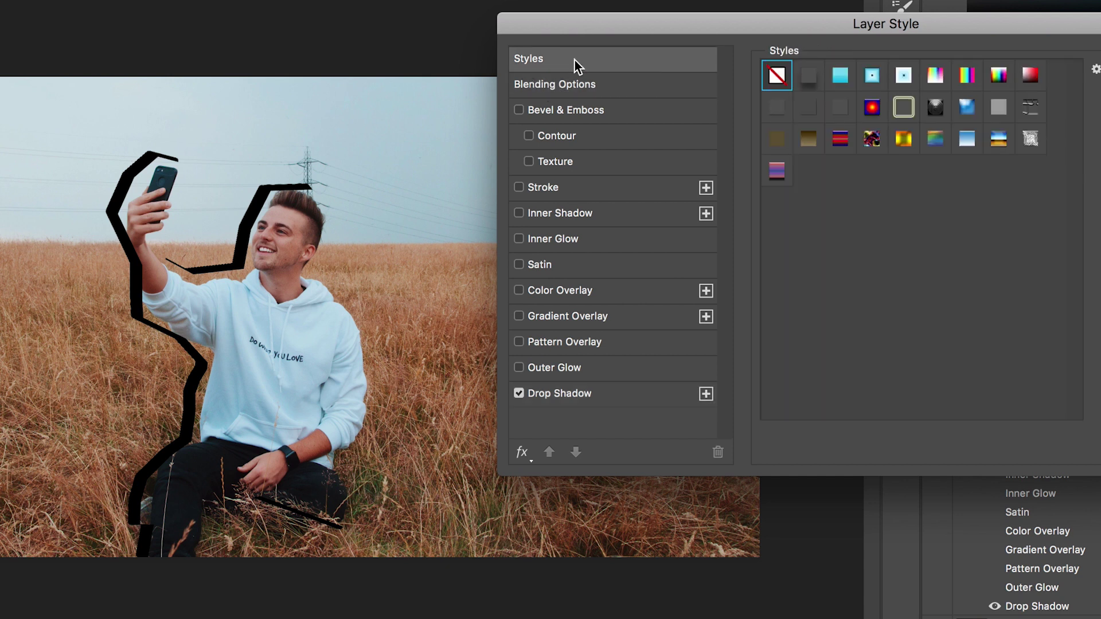
drag(816, 19, 796, 1)
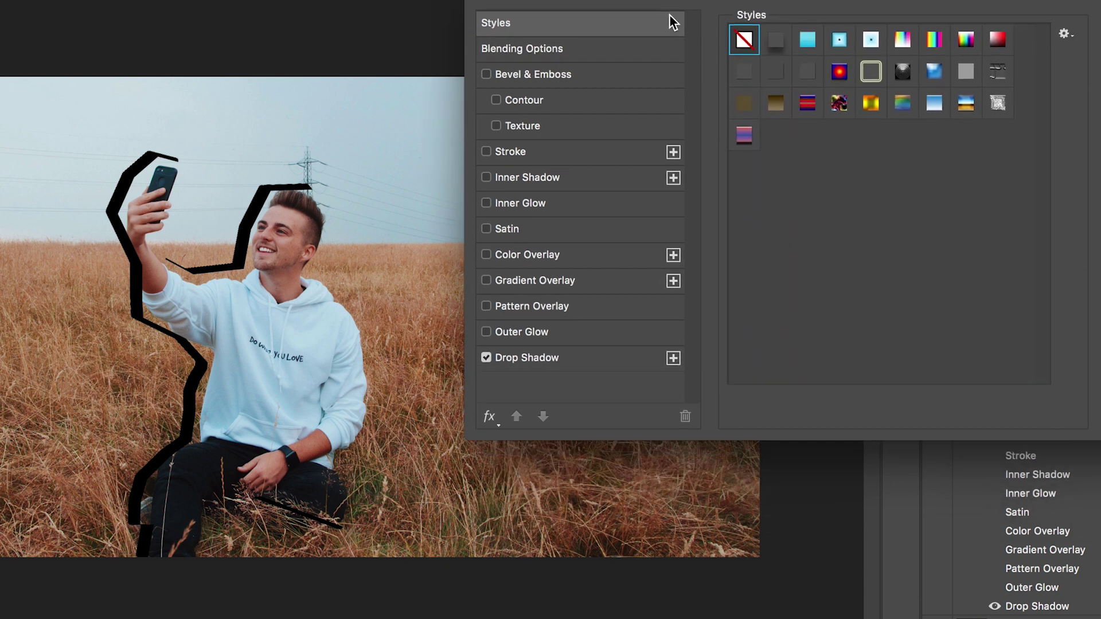